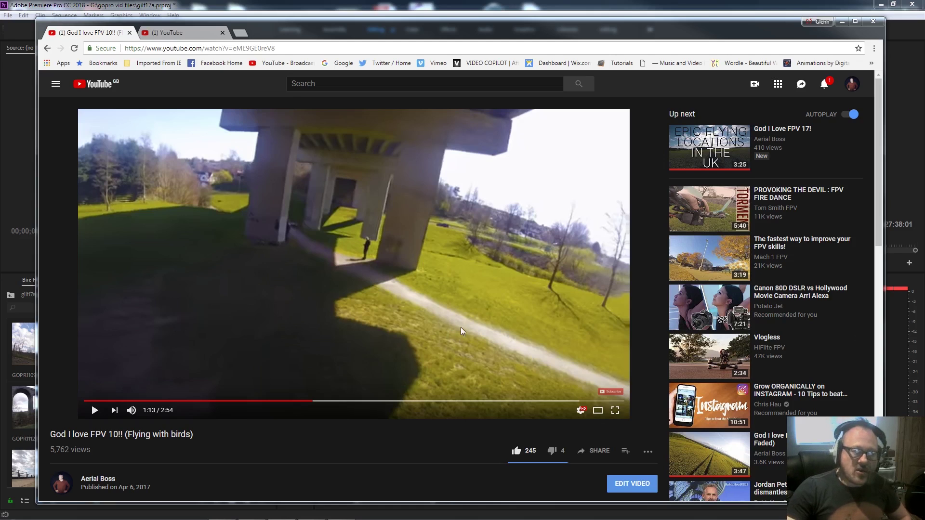
Play the "God I love FPV 10!!" video from about 1:11 and pause on the overhead graffiti shot at about 1:16.
left_click(94, 411)
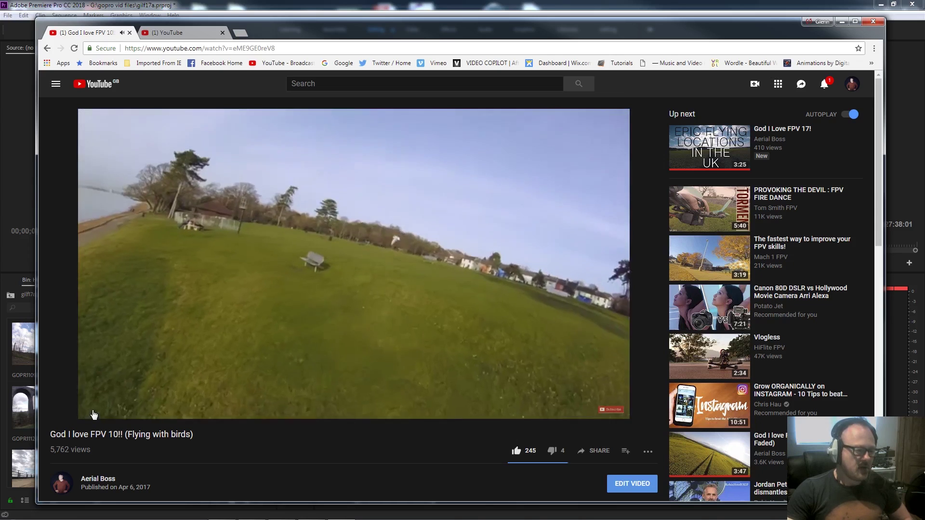
mouse_move(94, 413)
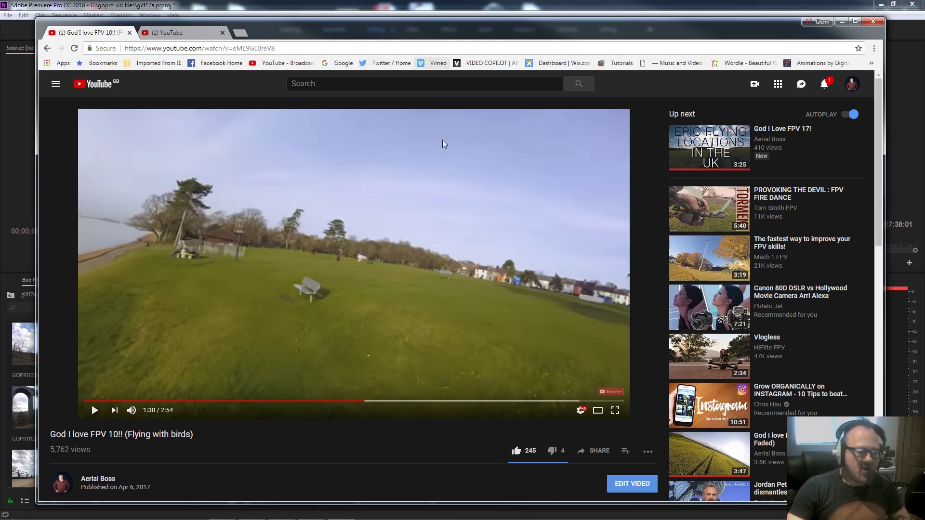
left_click(323, 407)
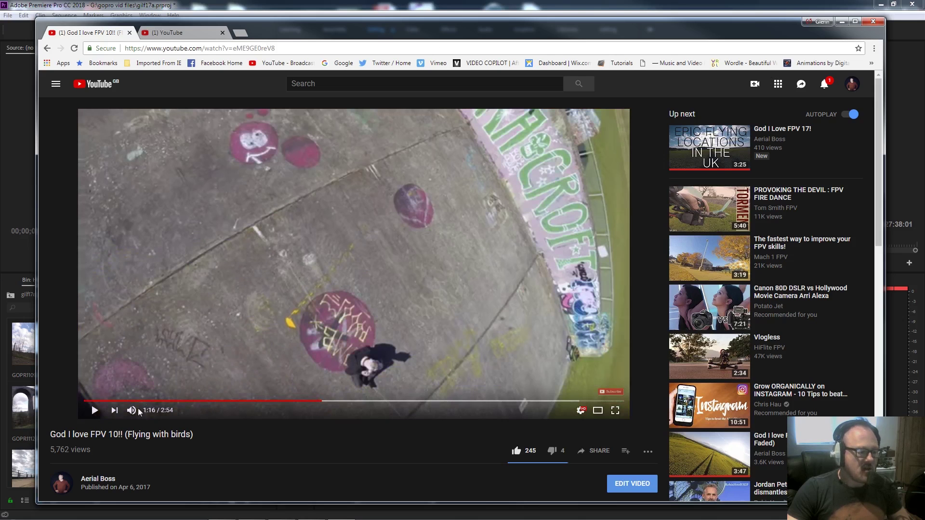
left_click(308, 402)
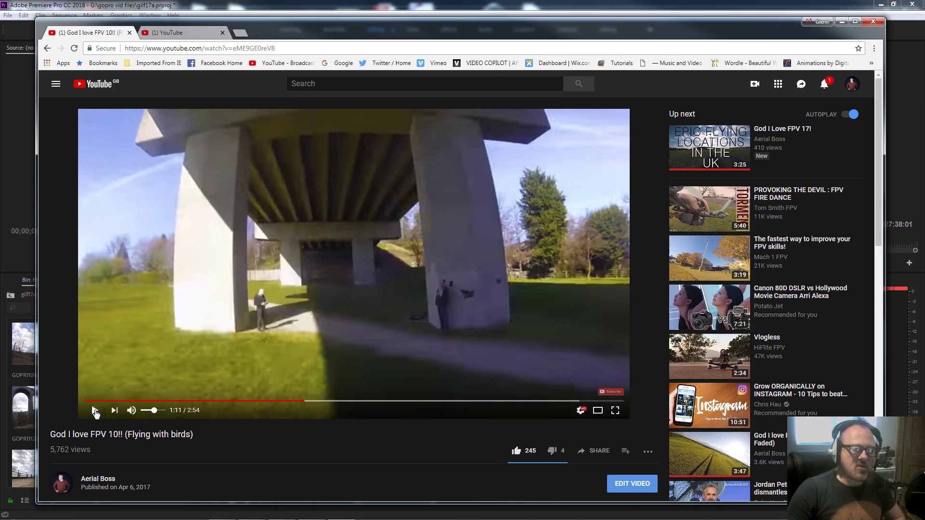
left_click(95, 410)
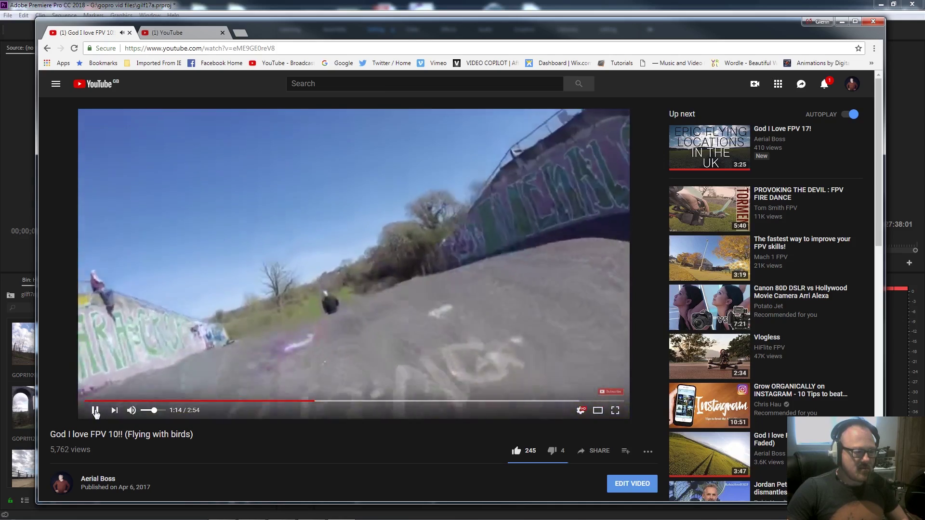
left_click(95, 411)
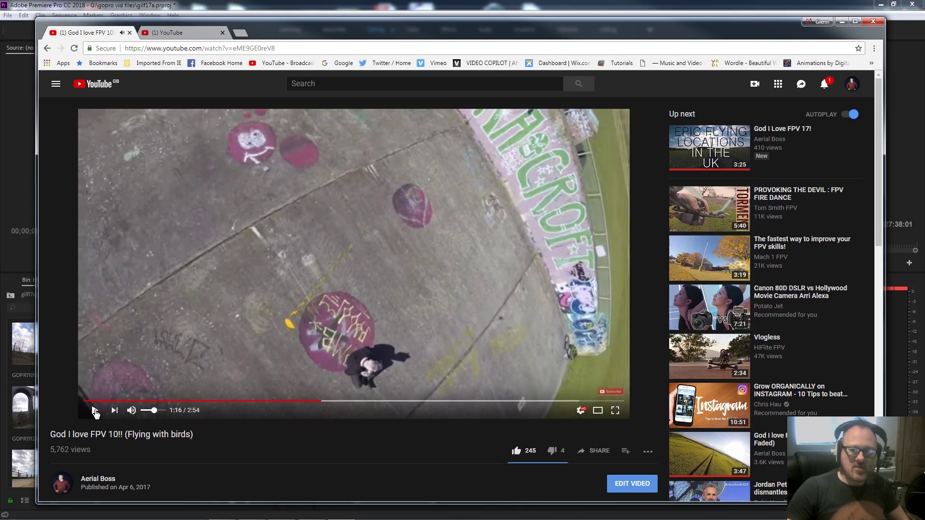
Play the overhead graffiti shot in short passes, replaying the part with the SUBSCRIBE lettering, and pause at about 1:23.
left_click(95, 410)
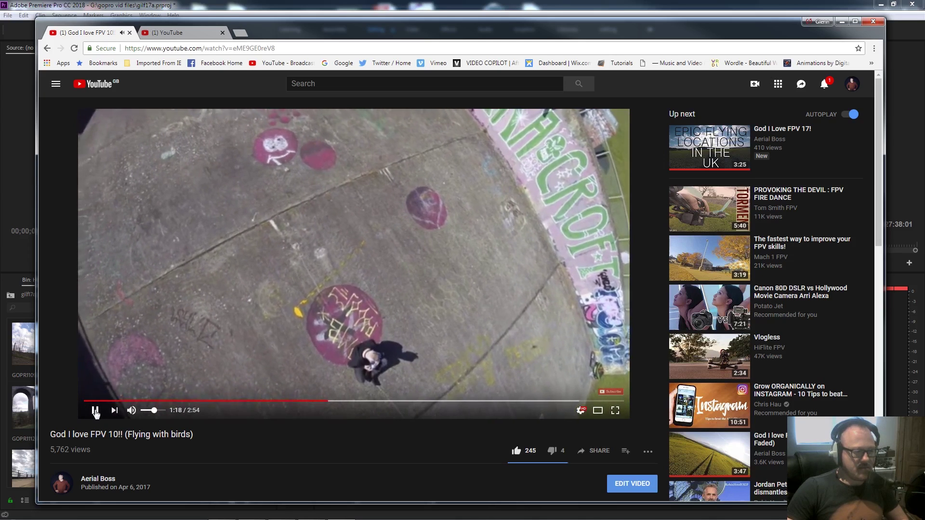
left_click(95, 410)
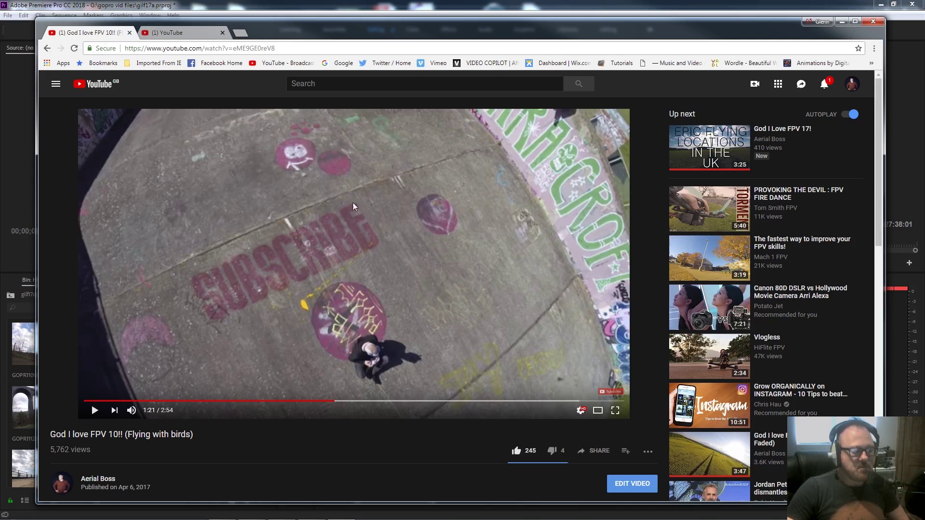
left_click(323, 401)
left_click(95, 410)
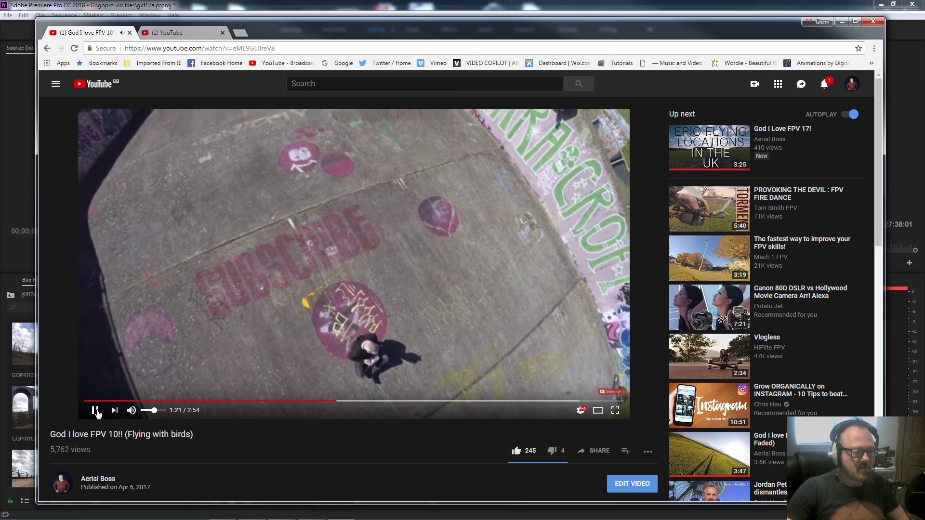
left_click(98, 412)
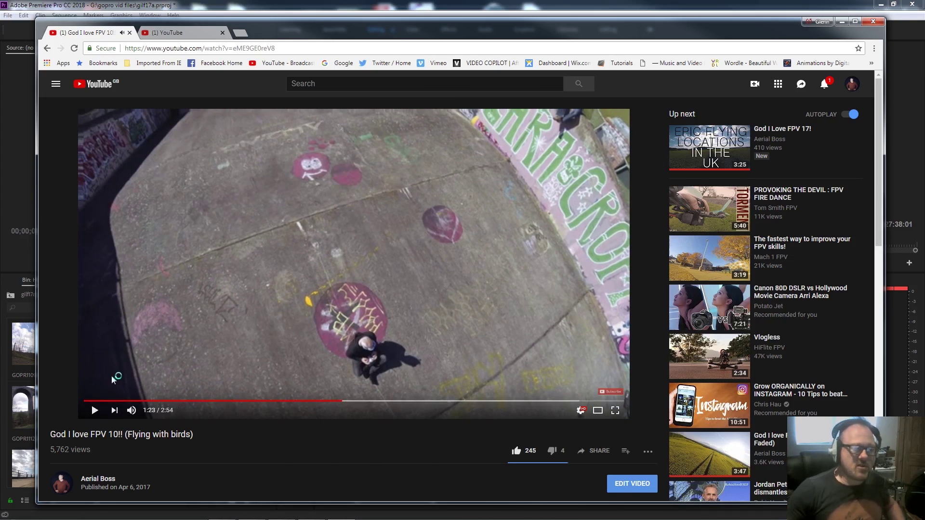
Move the browser off the Premiere Pro window and park the main sequence's playhead near the start of the GOPR1106.MP4 clip, at 00:02:48:23.
left_click_drag(285, 30, 924, 63)
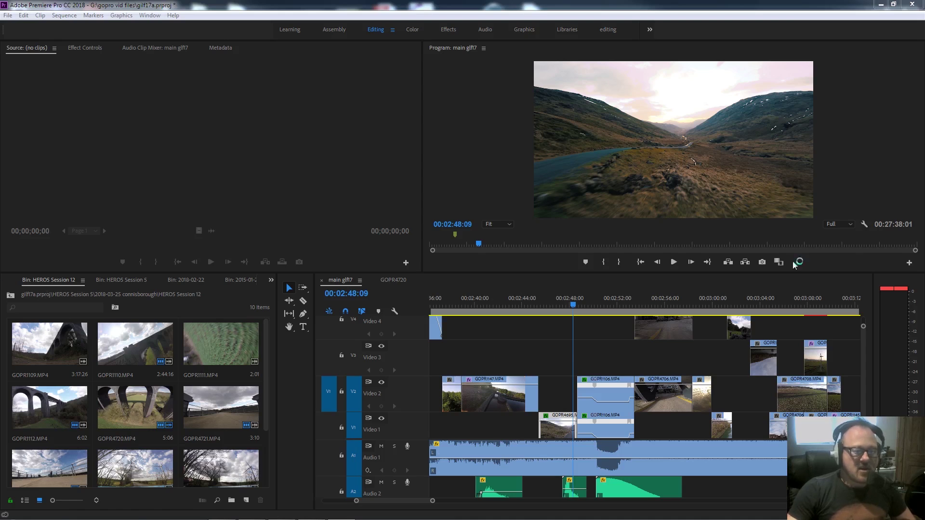
left_click(583, 308)
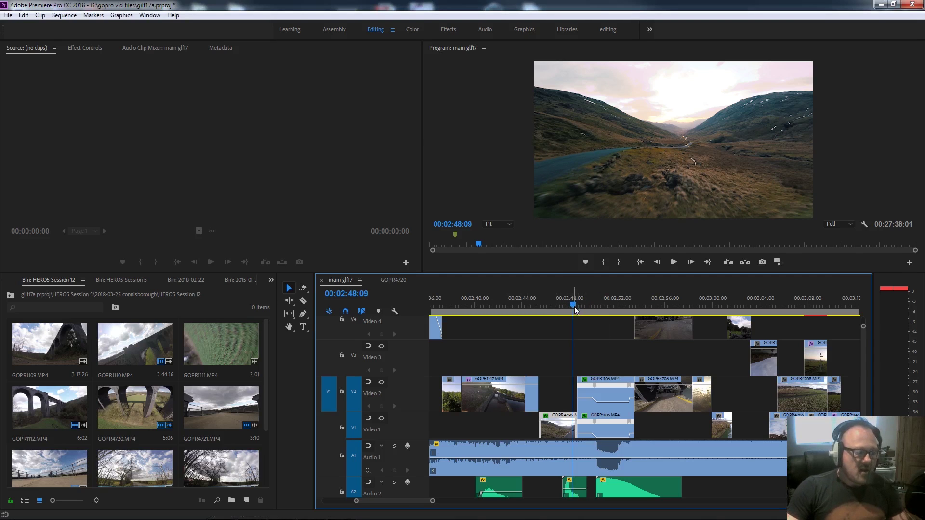
left_click_drag(574, 305, 562, 304)
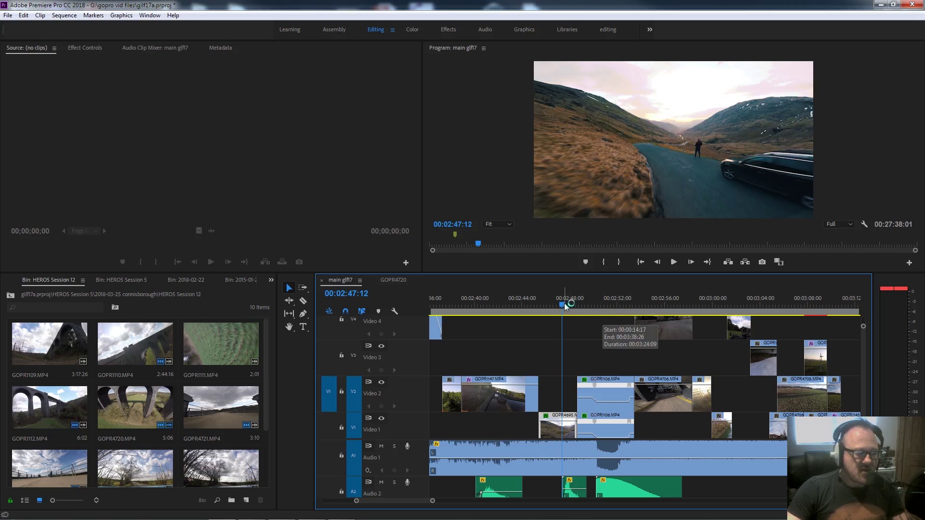
key("minus")
key("minus")
key("minus")
key("minus")
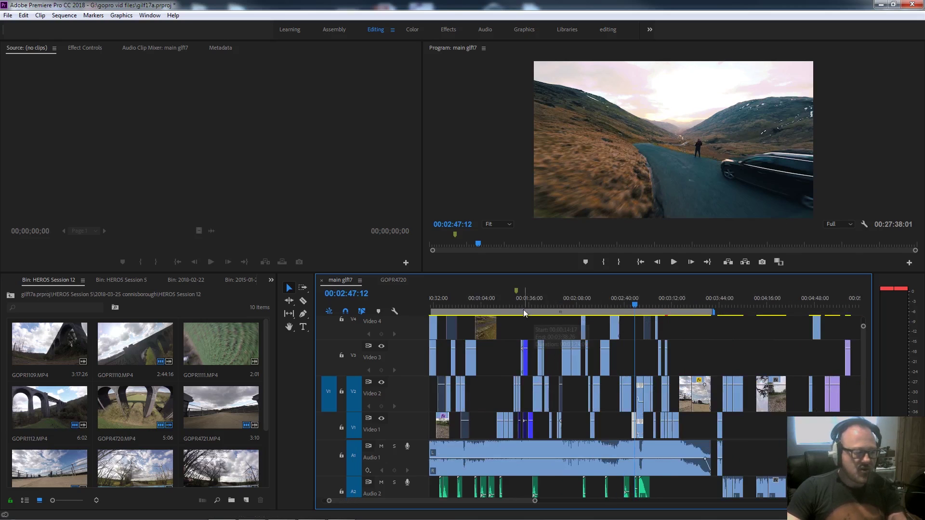
left_click(443, 301)
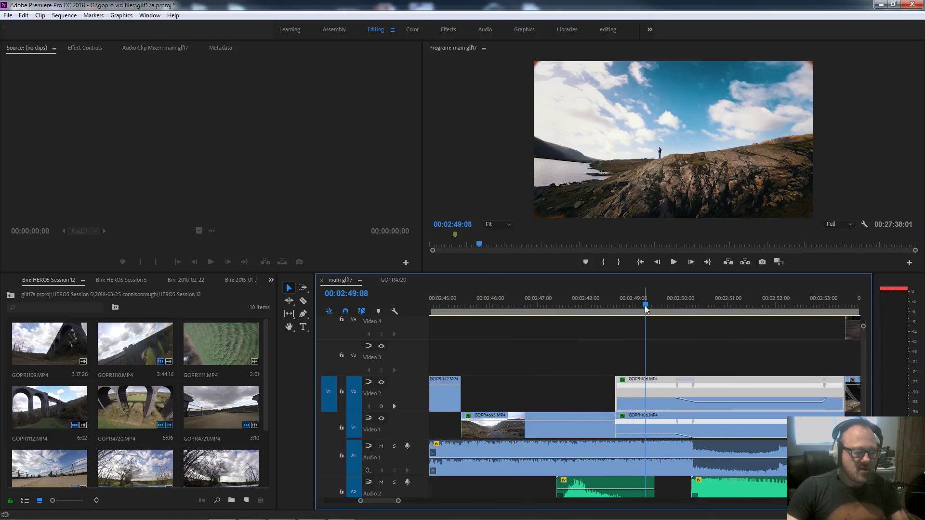
left_click_drag(651, 305, 621, 305)
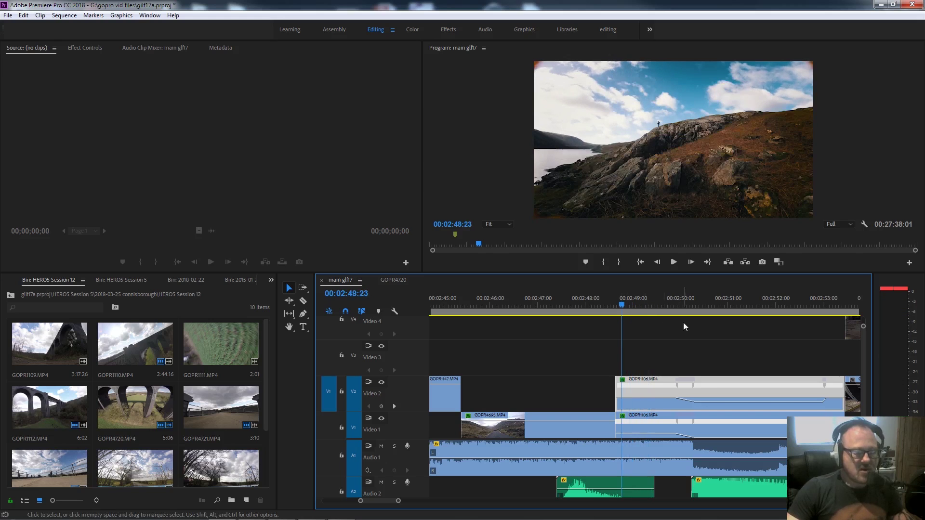
Play the edited GOPR1106.MP4 shot in the sequence twice to examine the overhead rock section.
key("space")
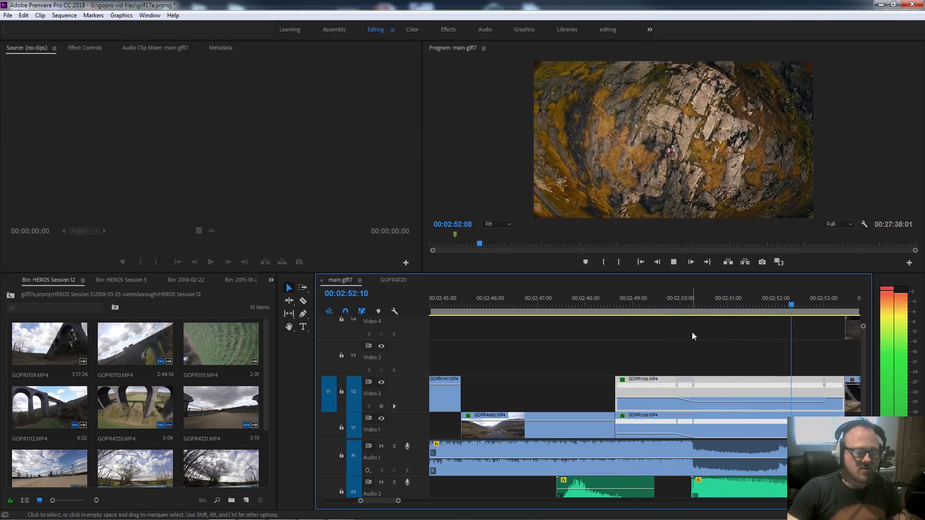
key("space")
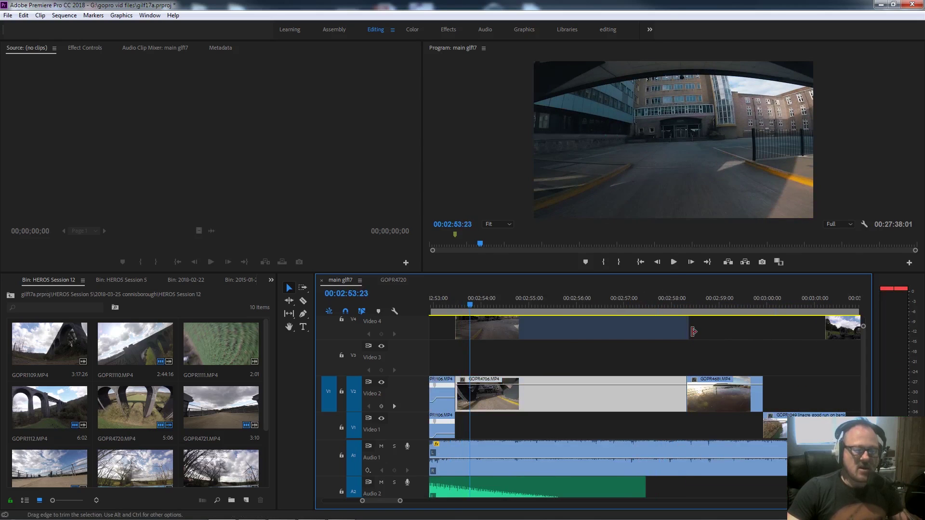
scroll(388, 500, "up", 5)
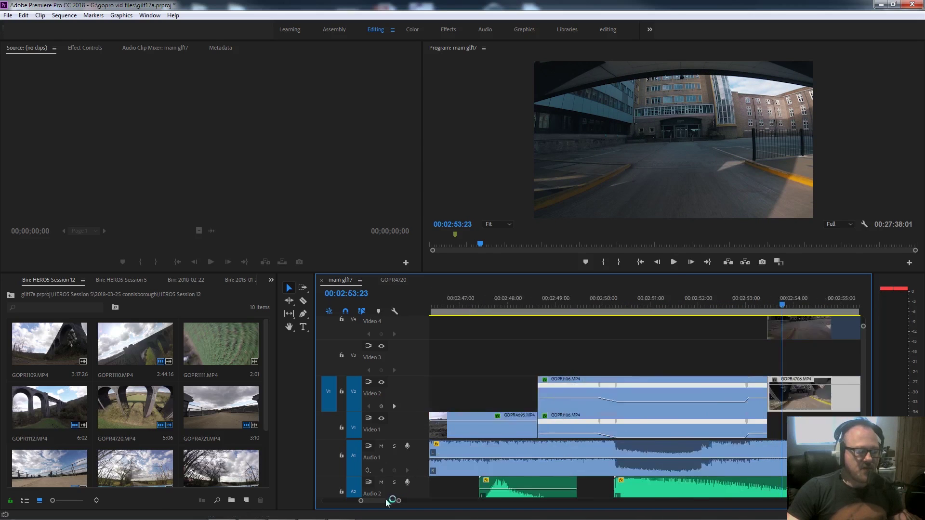
left_click(461, 302)
key("space")
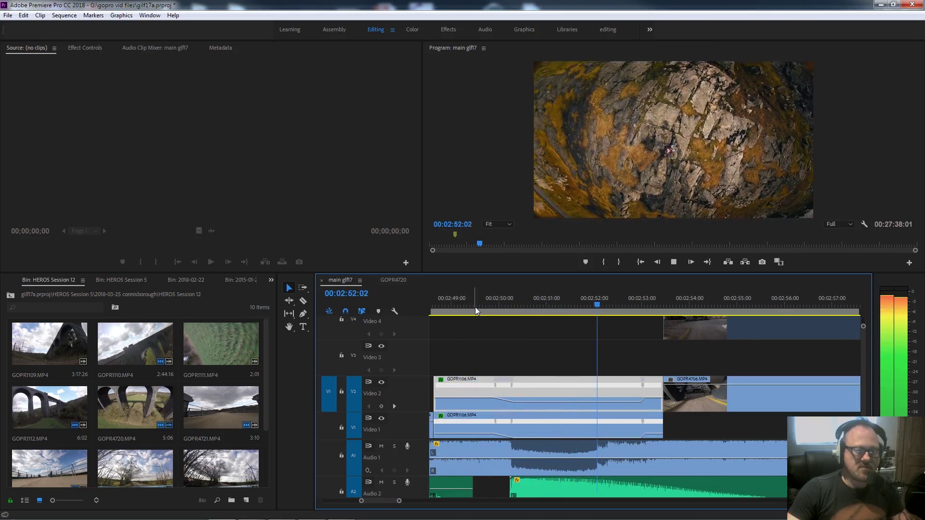
key("space")
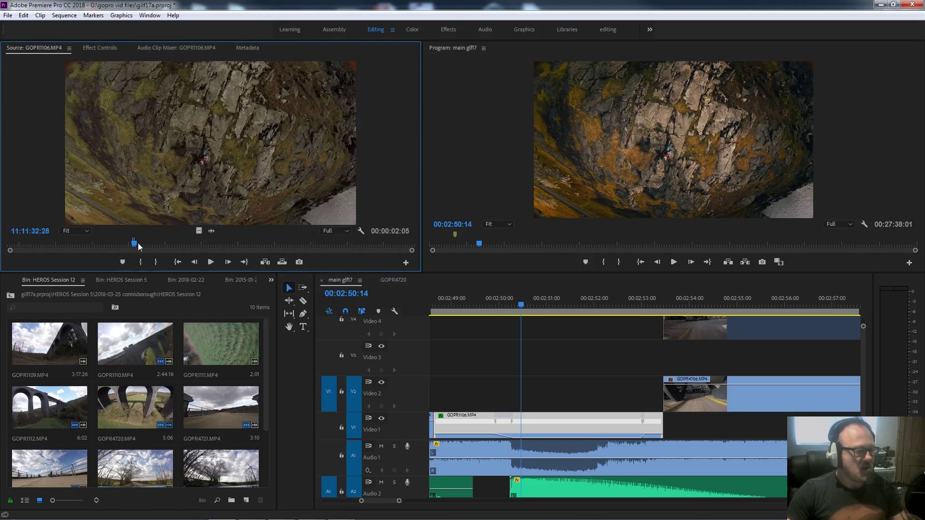
Review the marked range of the GOPR1106.MP4 source footage from its run-up and park on the overhead rock shot at 11:11:33:03.
left_click_drag(138, 242, 128, 245)
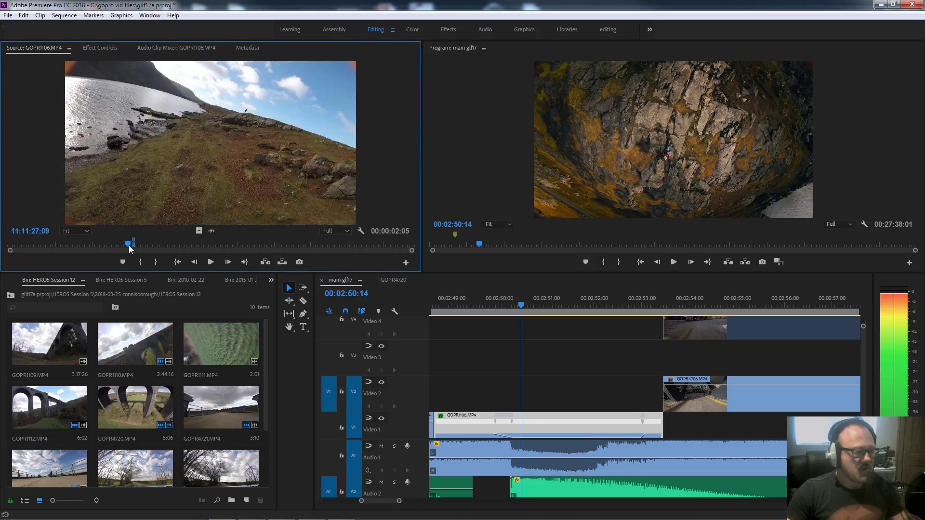
scroll(137, 245, "up", 5)
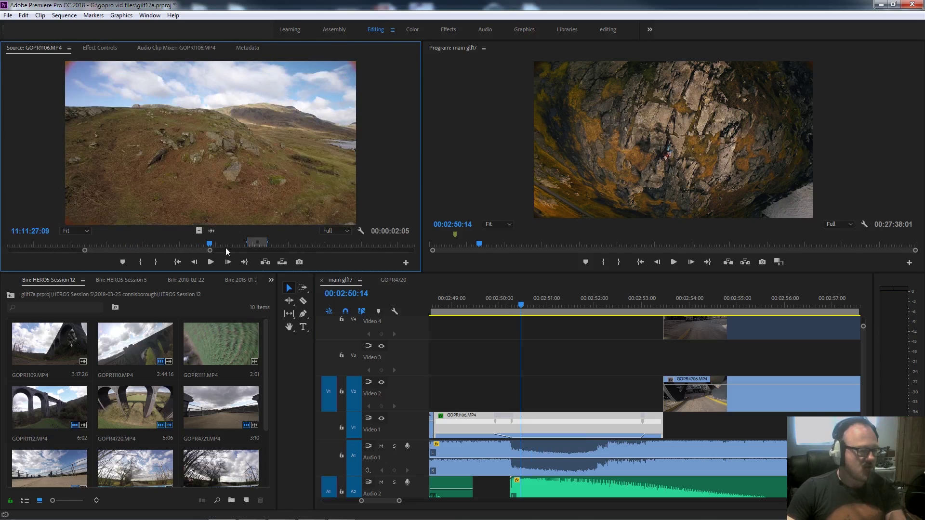
key("space")
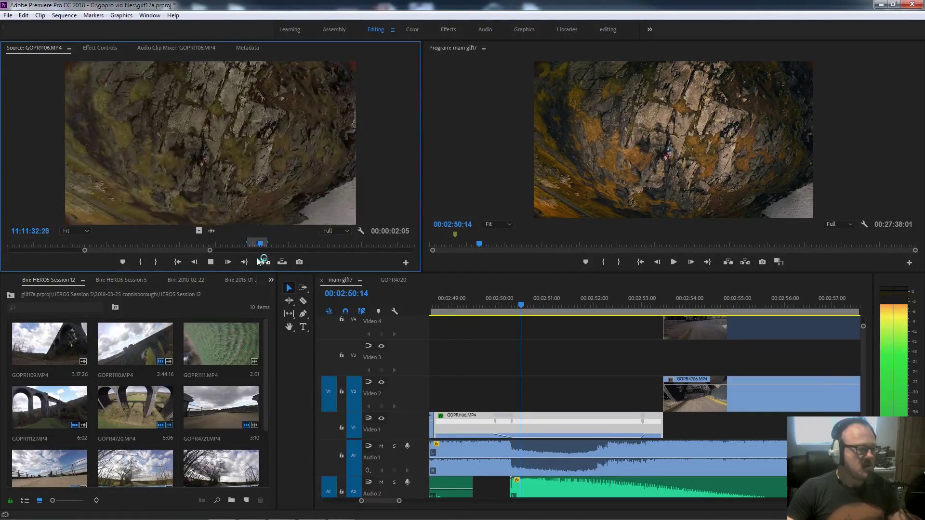
left_click(246, 244)
key("space")
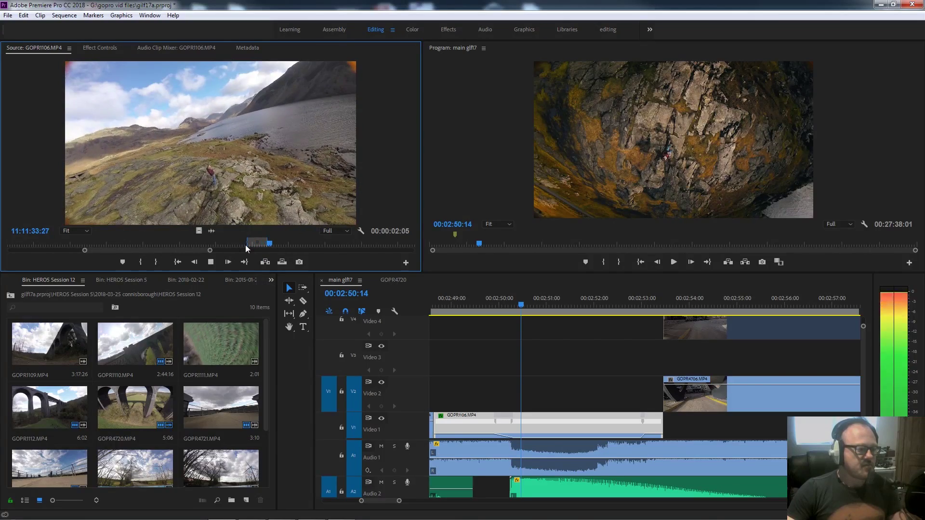
key("space")
mouse_move(269, 245)
left_mouse_down()
mouse_move(251, 244)
mouse_move(263, 246)
left_mouse_up()
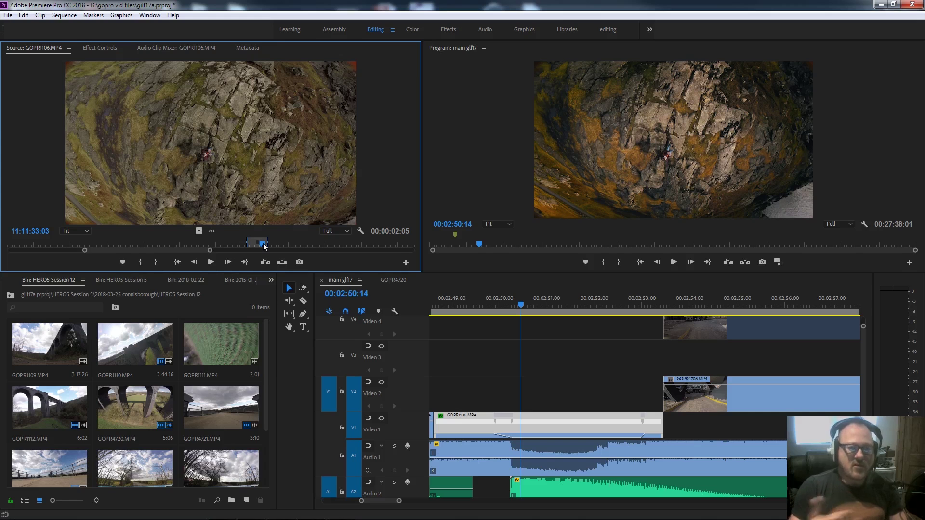
Review the earlier fly-over in the GOPR1106.MP4 source footage, playing the stretches from about 11:11:15 and from 11:11:10:25.
left_click_drag(189, 243, 166, 244)
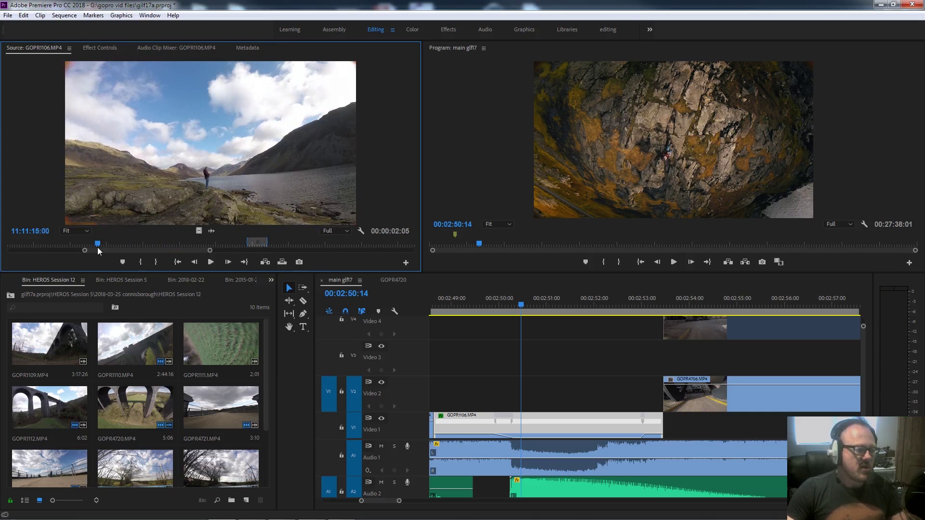
left_click(99, 246)
key("space")
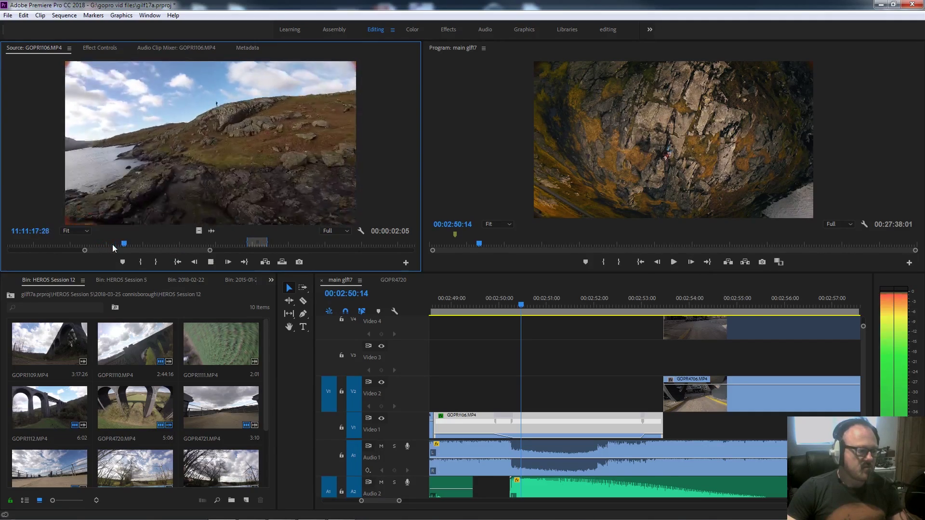
key("space")
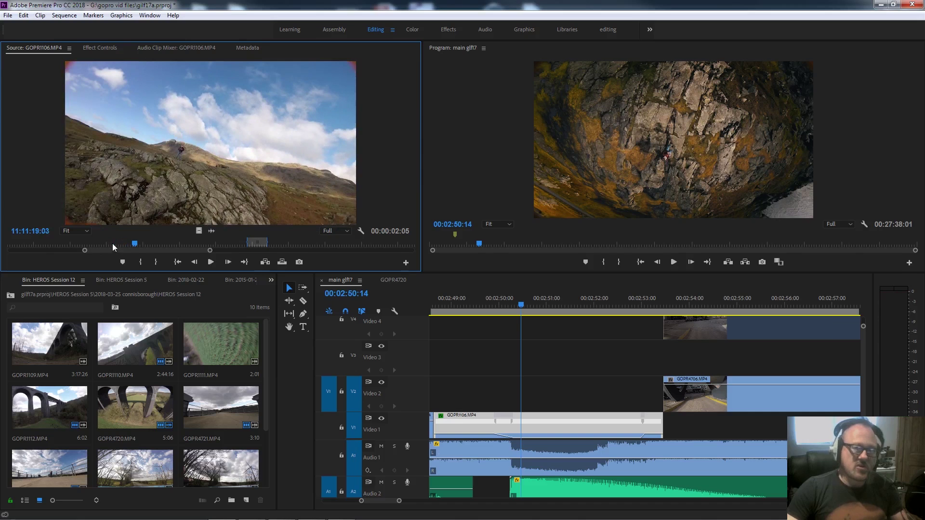
left_click(123, 245)
left_click_drag(123, 246, 59, 244)
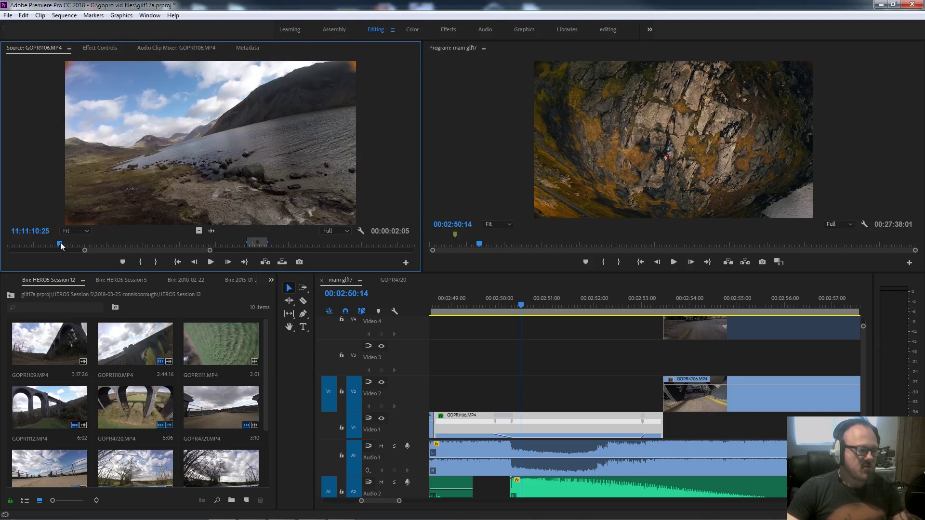
key("space")
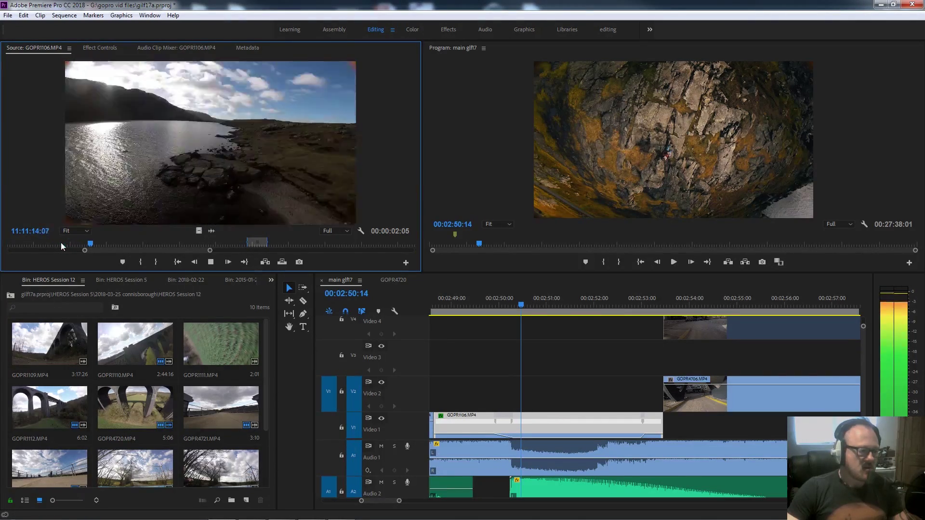
key("space")
Compare the other passes over the rocks in the source footage around 11:11:43 and 11:11:19, and return to 11:11:30:20 before the marked range.
left_click_drag(293, 246, 357, 245)
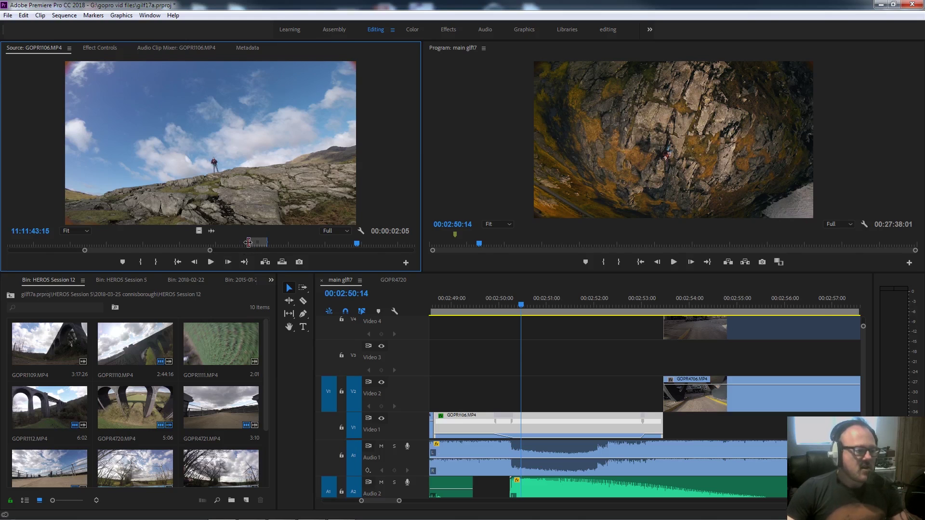
left_click_drag(241, 246, 129, 250)
key("space")
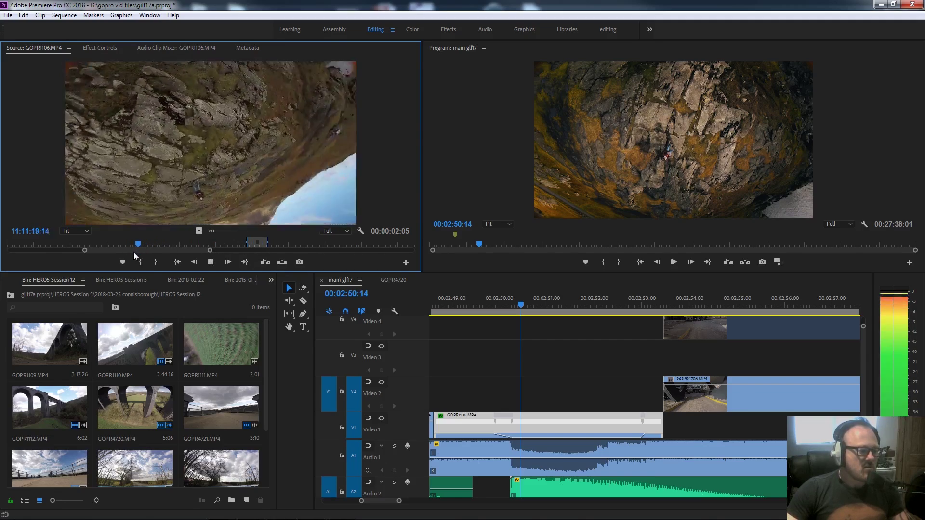
key("space")
left_click_drag(150, 244, 138, 244)
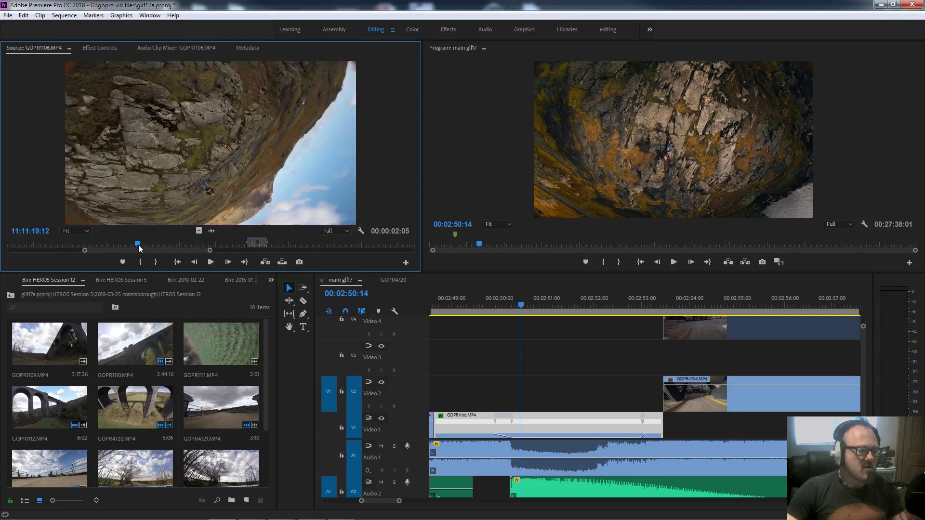
left_click(241, 245)
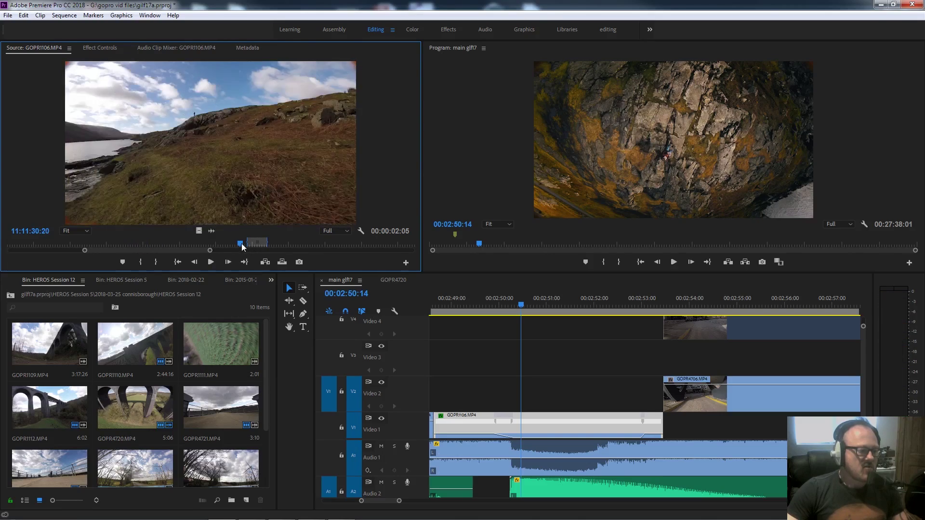
Examine the overhead rock moment in the GOPR1106.MP4 source footage forwards, backwards and frame by frame, and park at 11:11:32:06.
key("space")
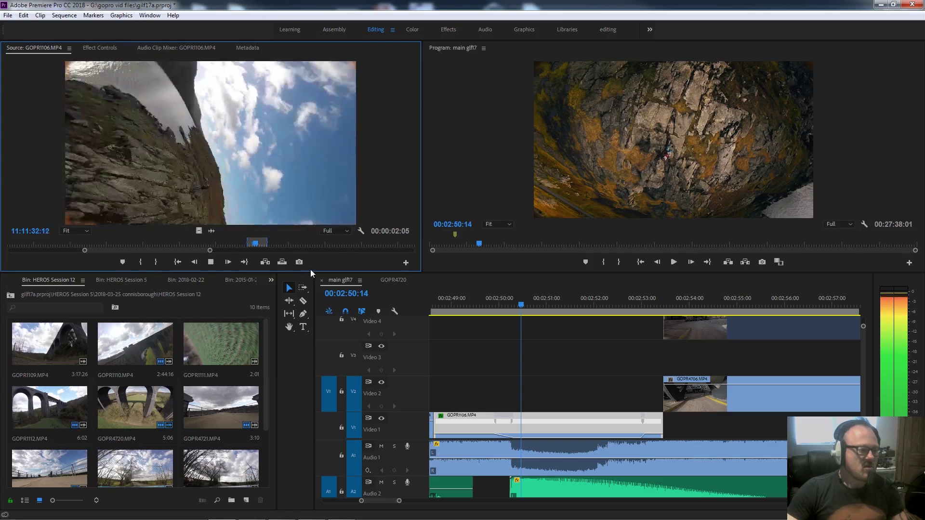
key("space")
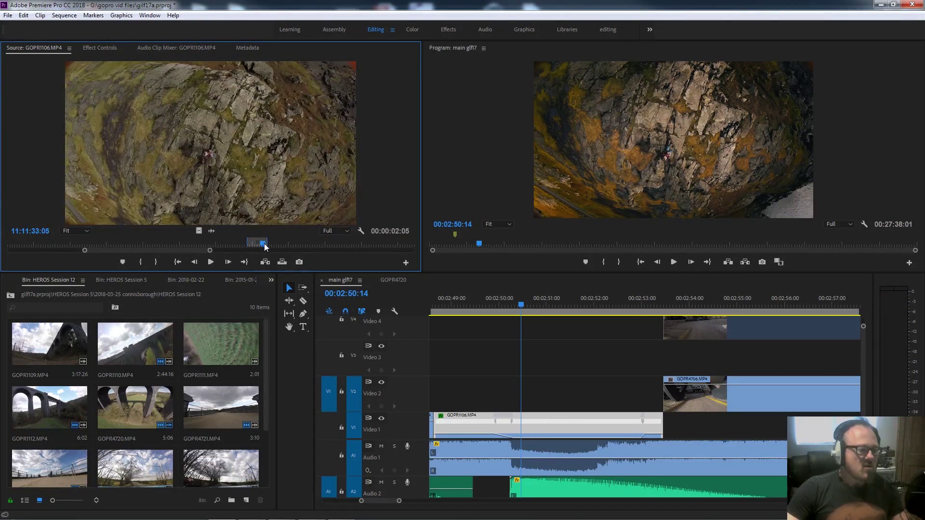
key("j")
key("k")
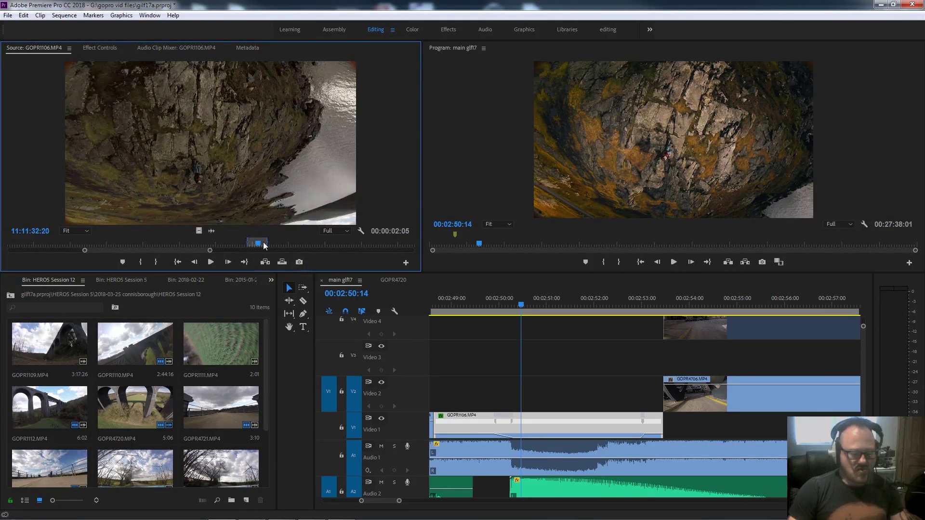
key("Right")
key("Right")
key("Right")
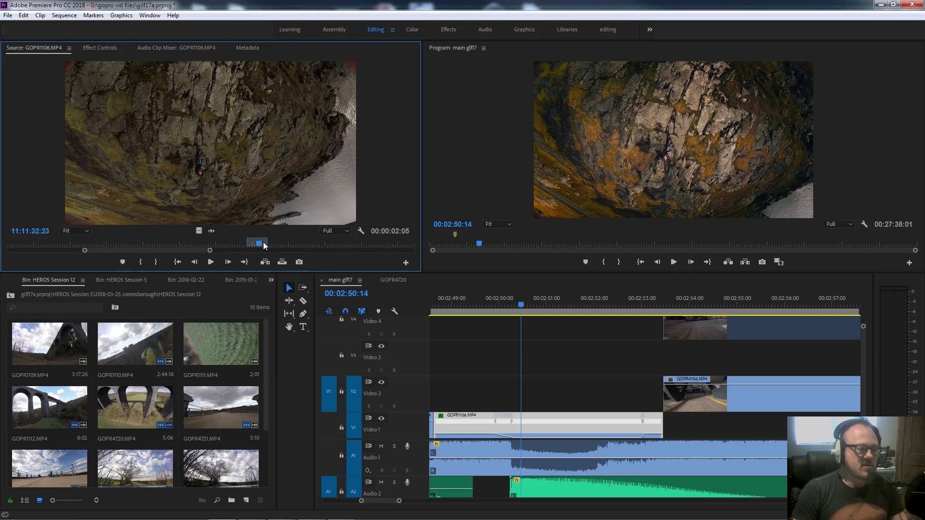
key("l")
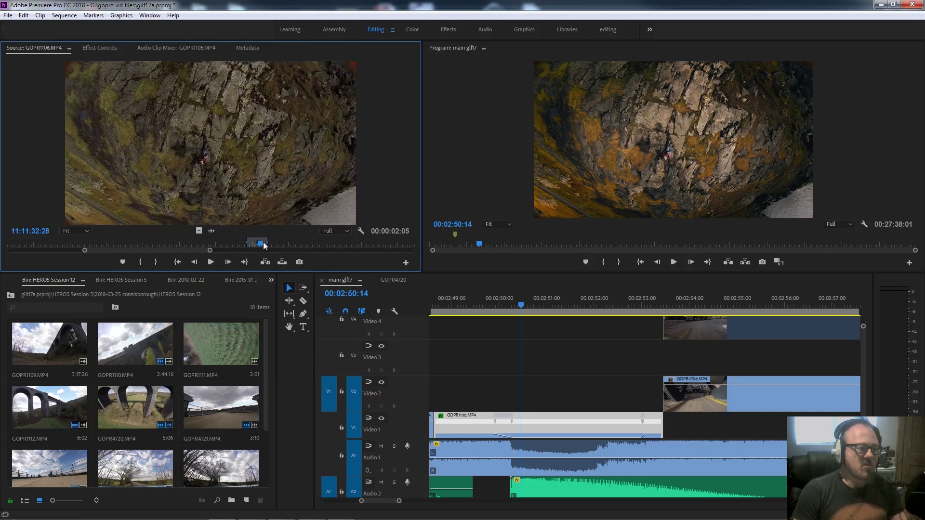
key("j")
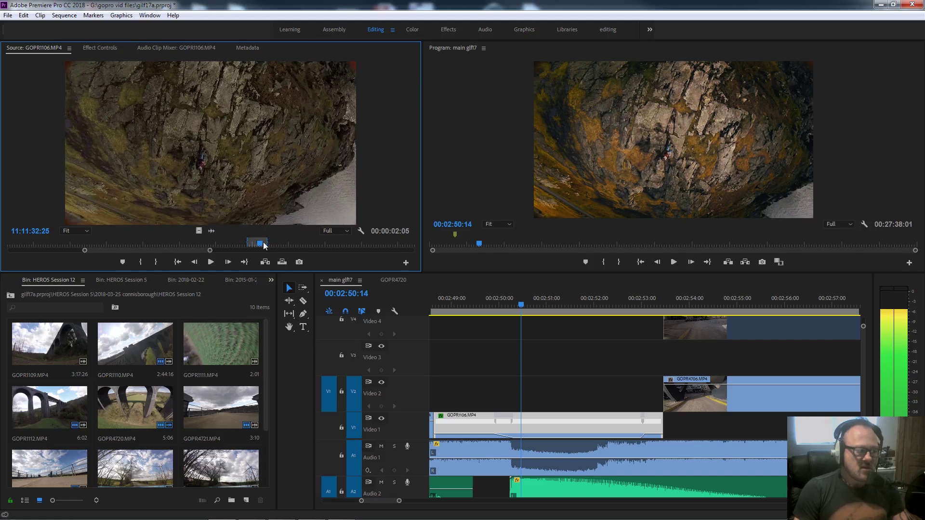
key("k")
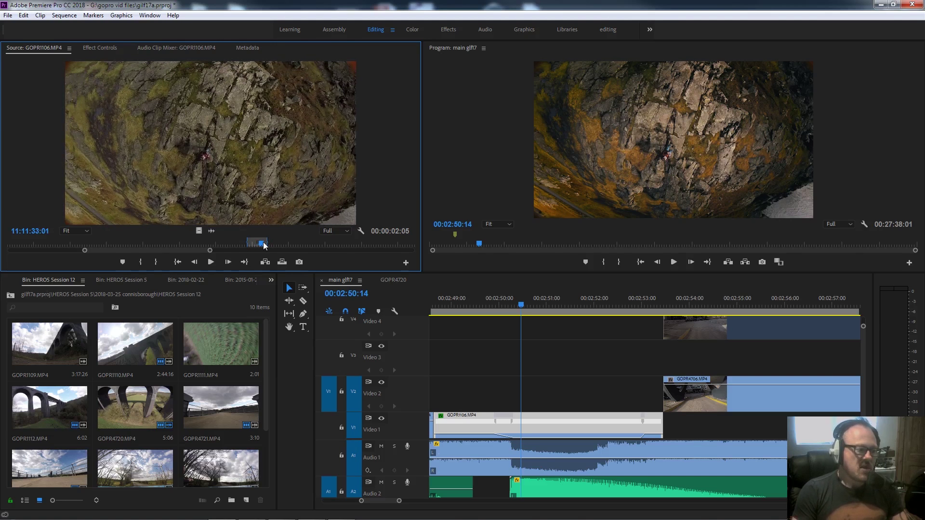
left_click_drag(260, 246, 254, 244)
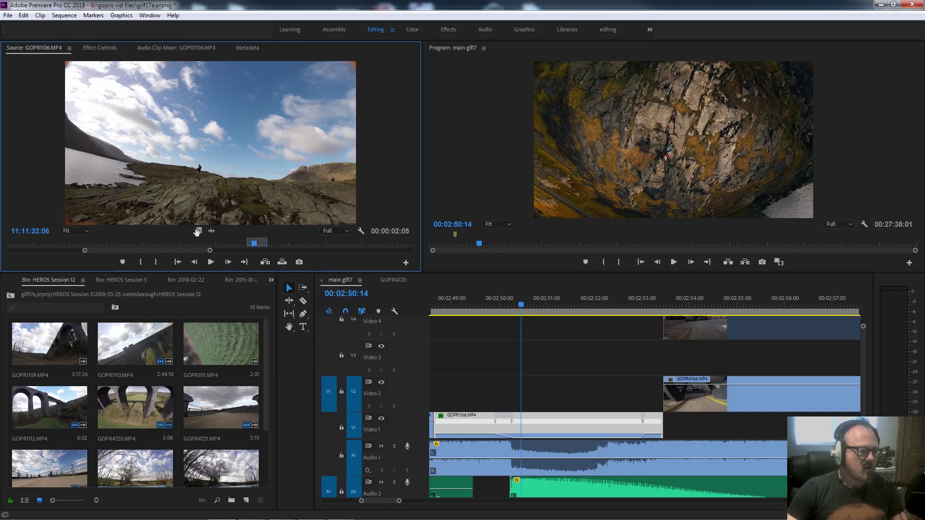
Disable the edited GOPR1106.MP4 clip on Video 1 and play that section of the sequence to check it.
left_click(514, 303)
key("space")
key("space")
key("minus")
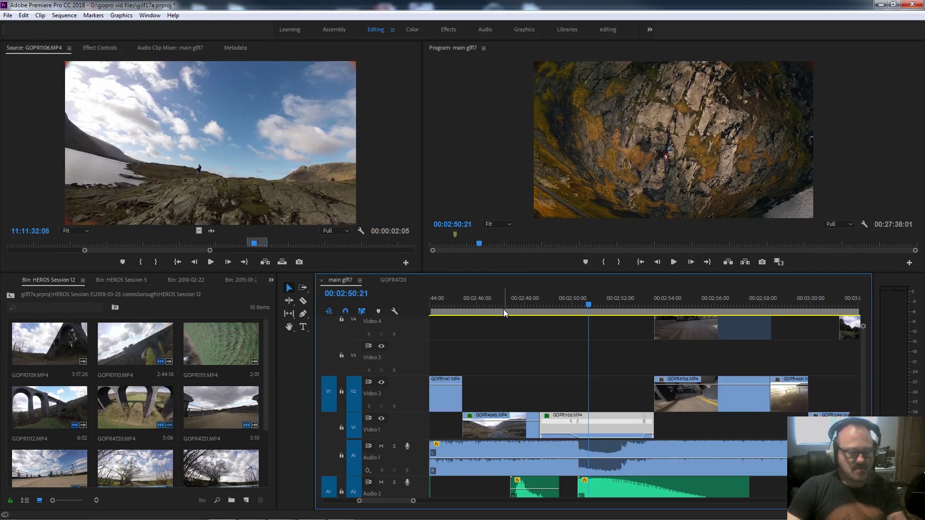
key("shift+e")
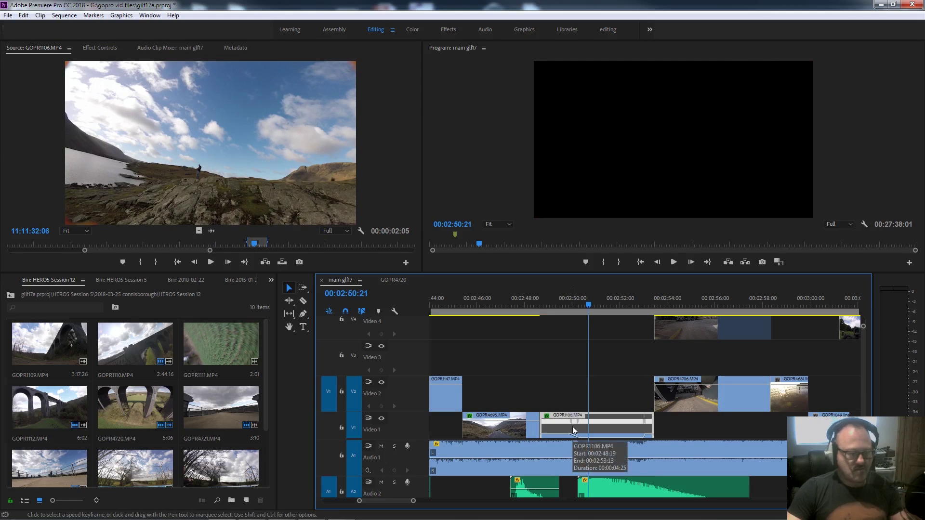
left_click(523, 304)
key("space")
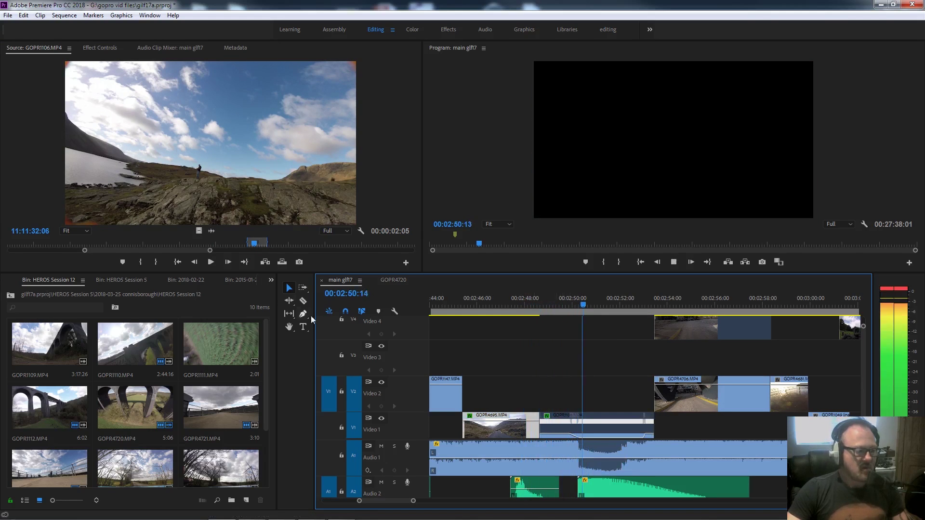
key("space")
Place the marked GOPR1106.MP4 source video on Video 3, align its start with the disabled Video 1 clip, and play it through.
left_click_drag(198, 231, 563, 356)
left_click(548, 305)
key("space")
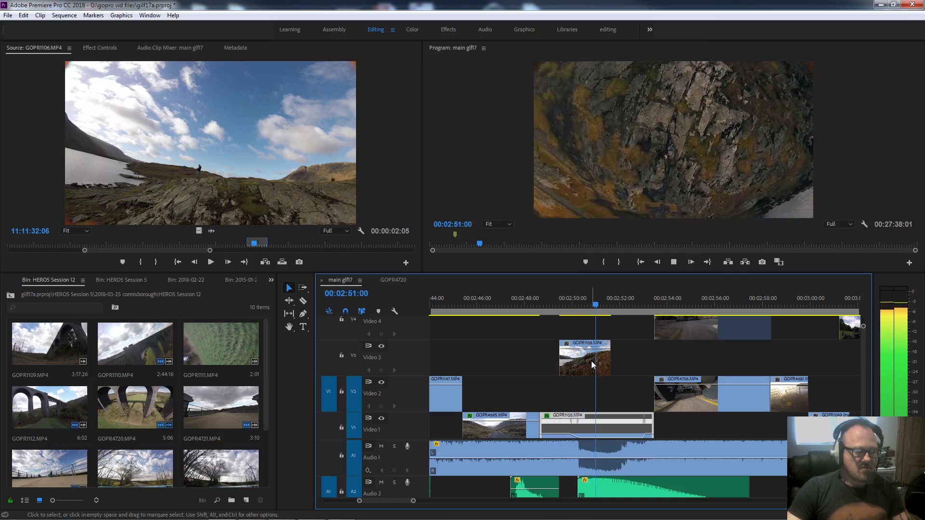
key("space")
left_click_drag(584, 365, 538, 300)
left_click(538, 302)
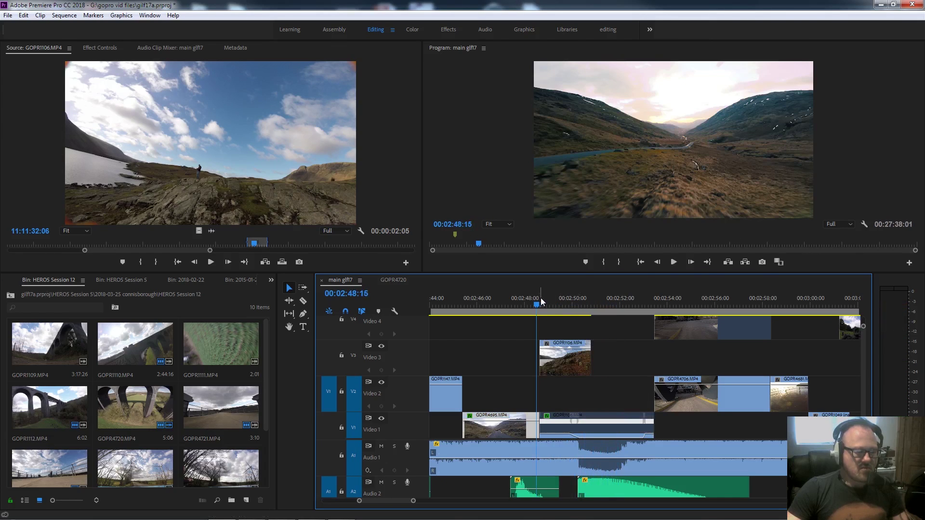
key("space")
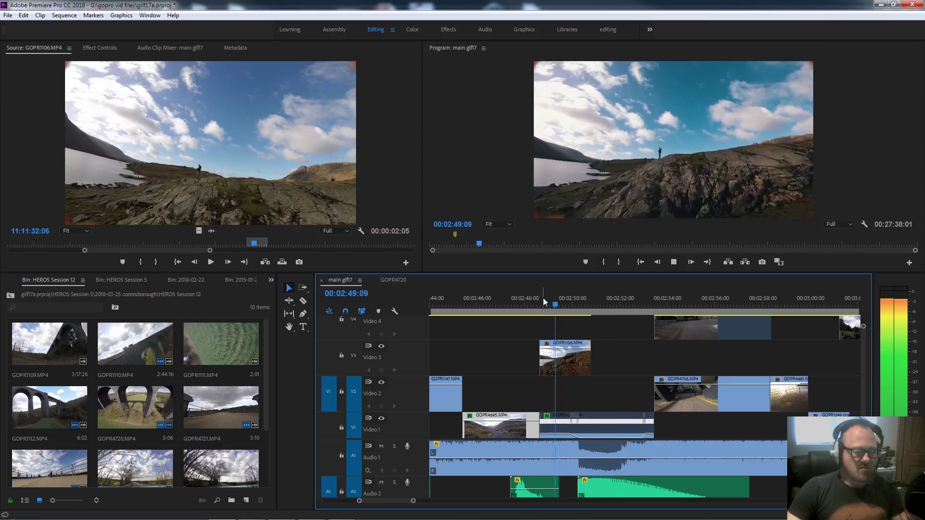
key("space")
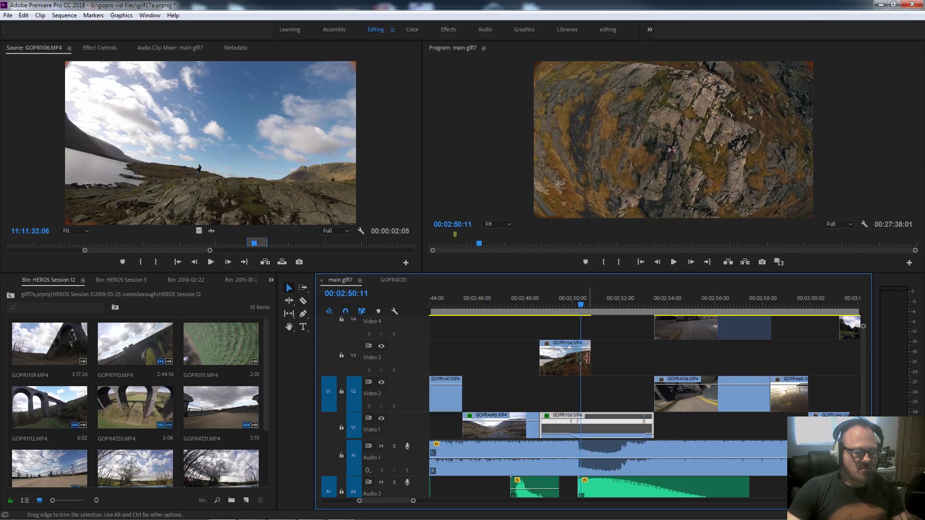
Extend the end of the Video 3 clip slightly past the disabled Video 1 clip and play it from 00:02:48:26.
left_click_drag(585, 361, 661, 363)
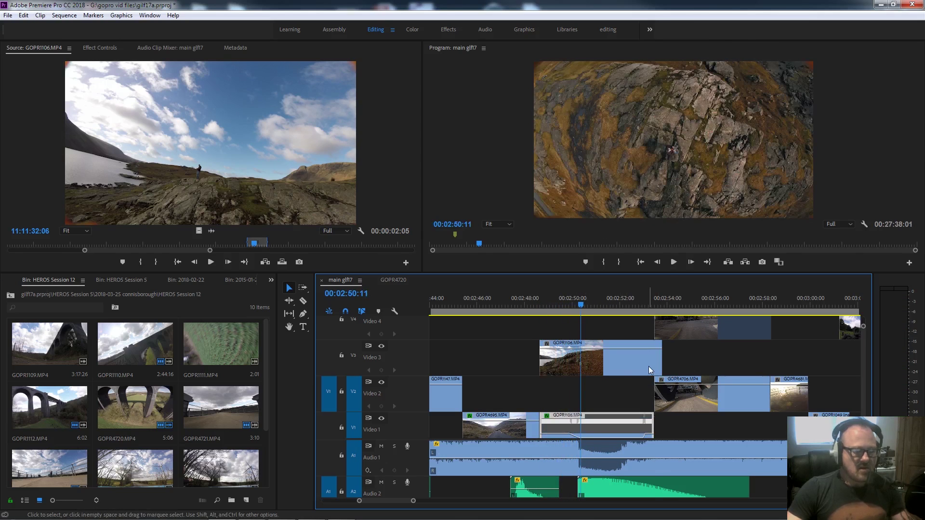
left_click(546, 304)
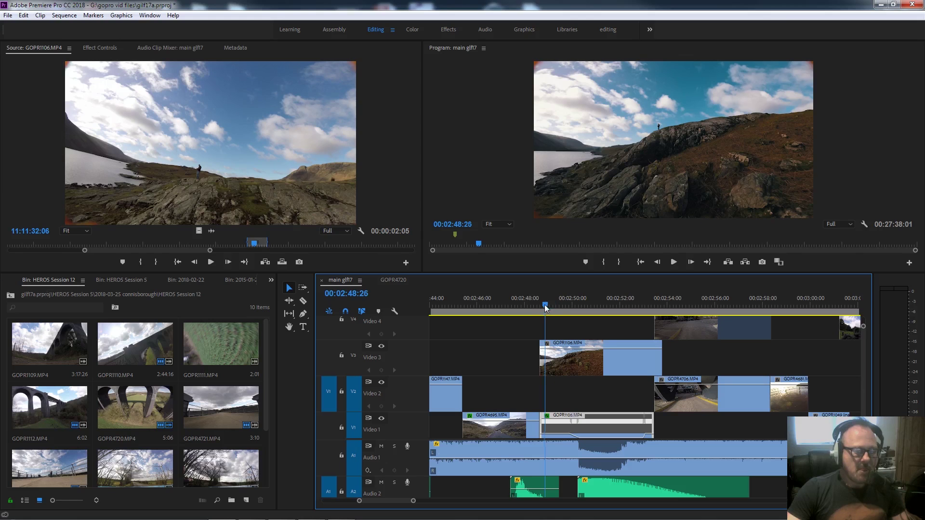
left_click(545, 306)
key("space")
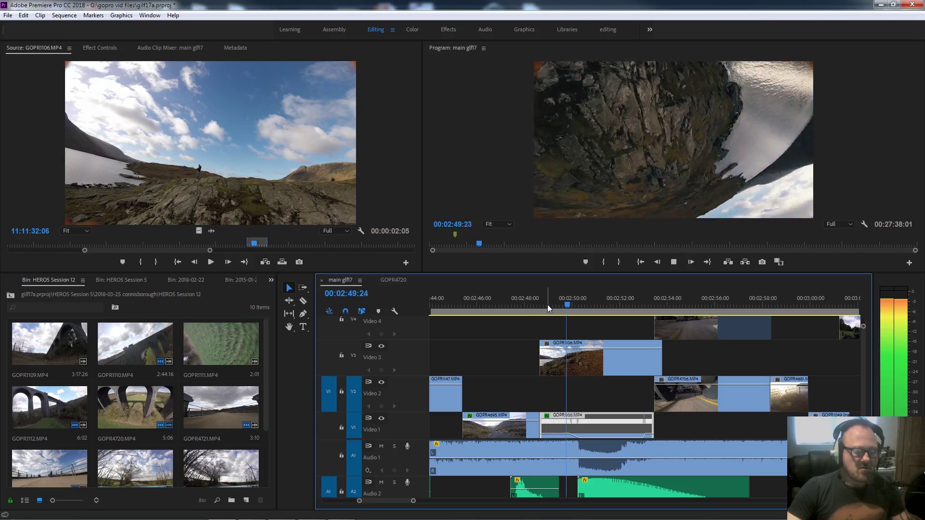
Display the Time Remapping speed line on the Video 3 GOPR1106.MP4 clip and add a speed keyframe at 00:02:50:08.
left_click(577, 304)
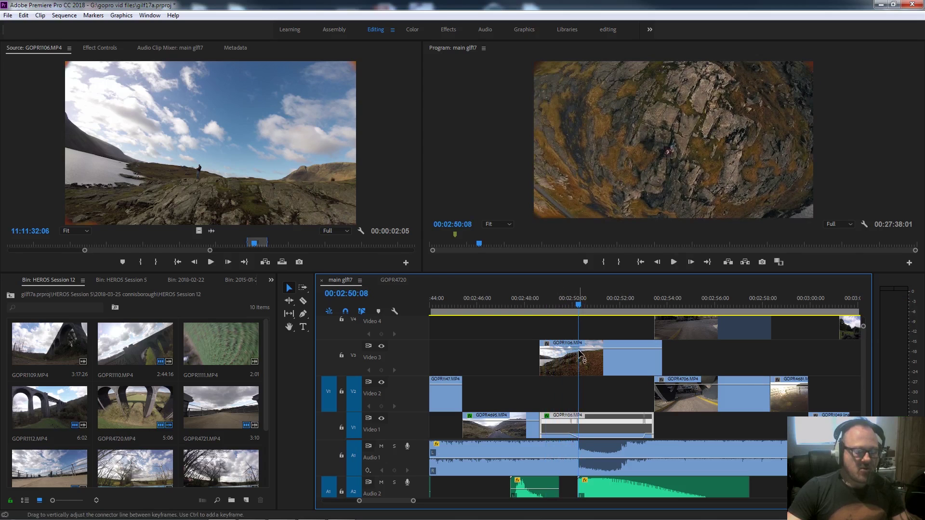
key("equal")
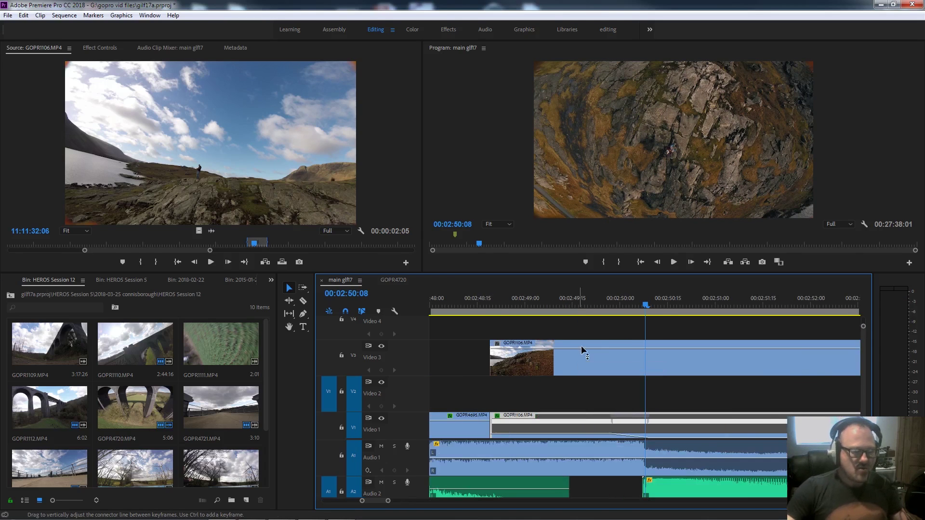
left_click(499, 348)
left_click(498, 344)
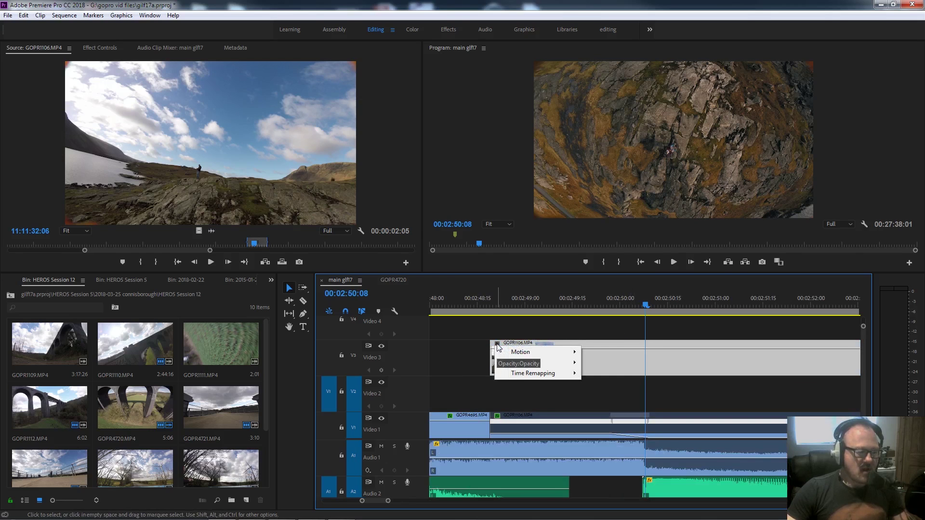
mouse_move(534, 377)
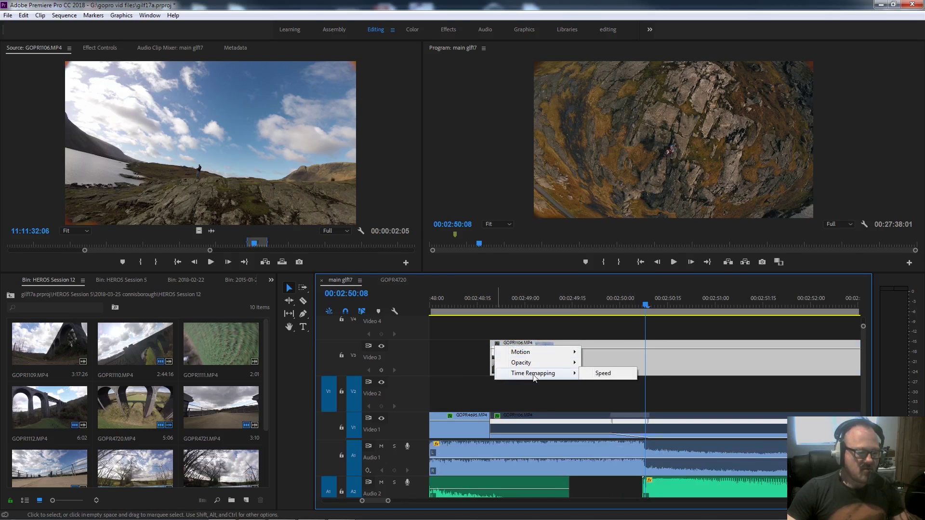
left_click(603, 376)
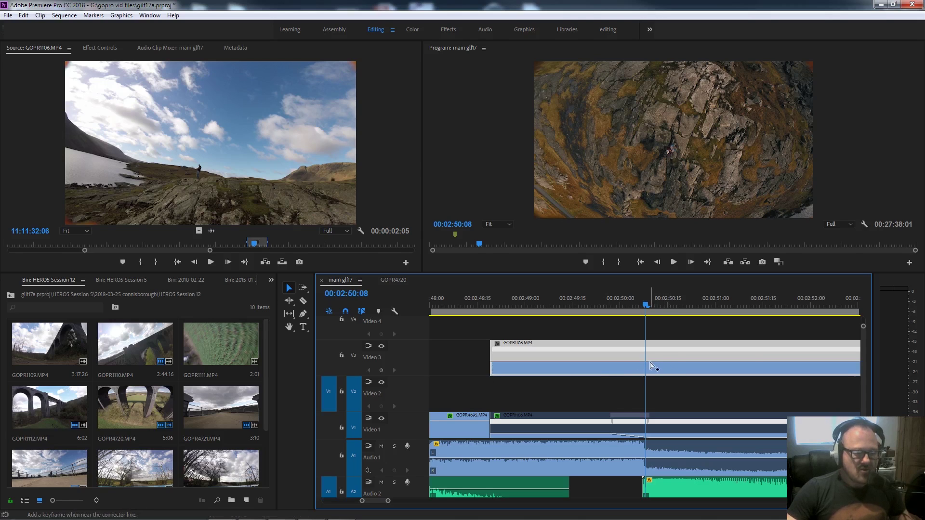
left_click(646, 366, "ctrl")
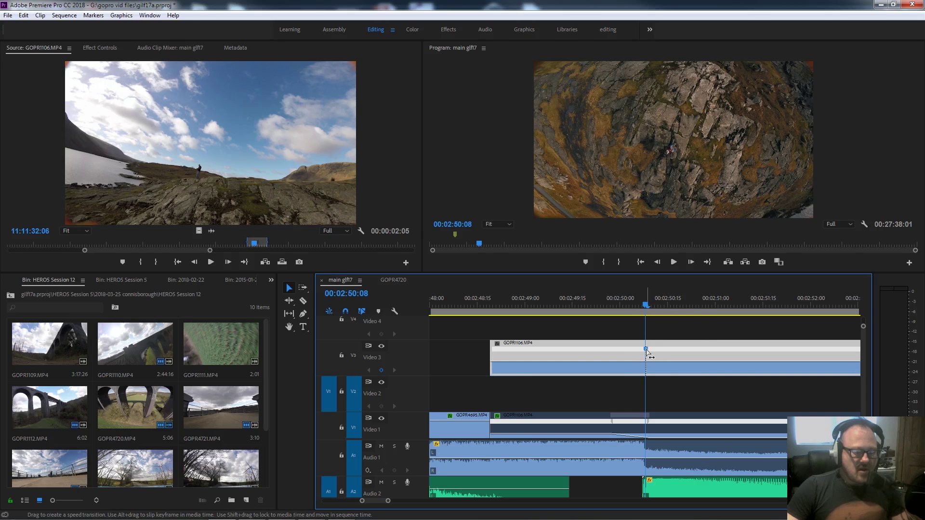
Split the speed keyframe into a ramp about 10 frames long and slide it earlier to start just before 00:02:50:05.
left_click_drag(647, 350, 682, 352)
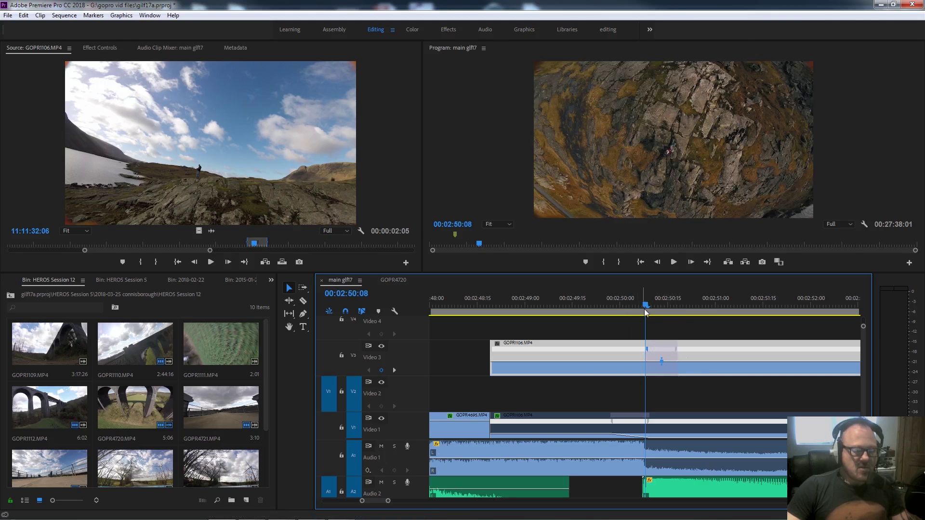
mouse_move(645, 305)
left_mouse_down()
mouse_move(588, 308)
mouse_move(686, 305)
mouse_move(624, 308)
mouse_move(634, 309)
left_mouse_up()
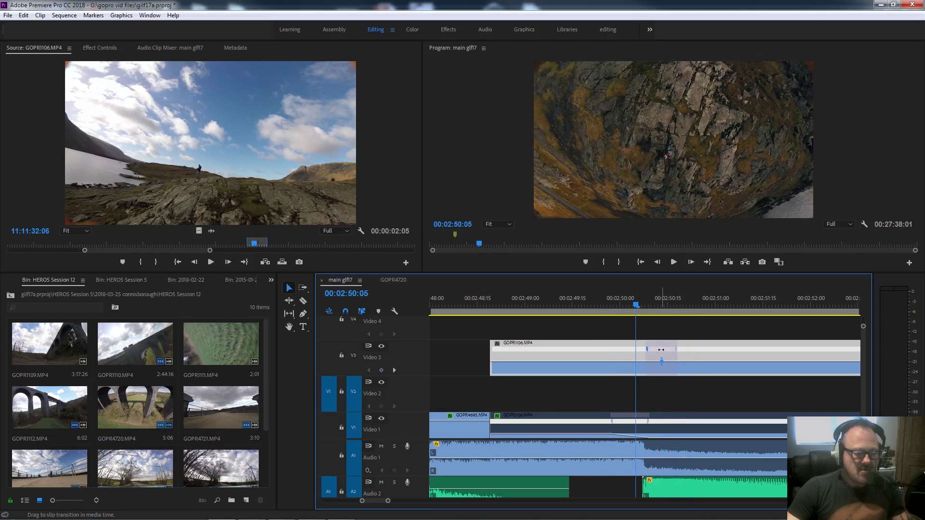
left_click_drag(661, 350, 642, 349)
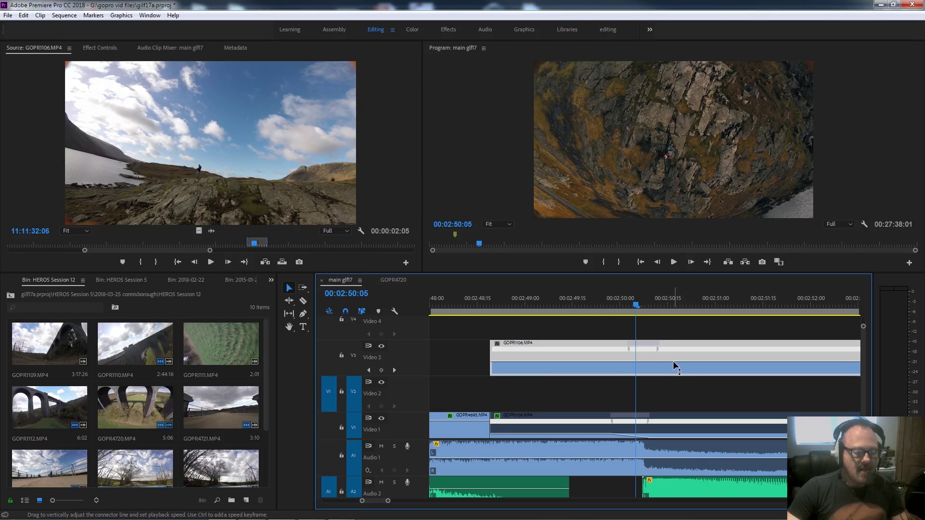
Lower the Video 3 clip's speed after the ramp to about 8% and play across the slowdown.
left_click_drag(679, 366, 680, 371)
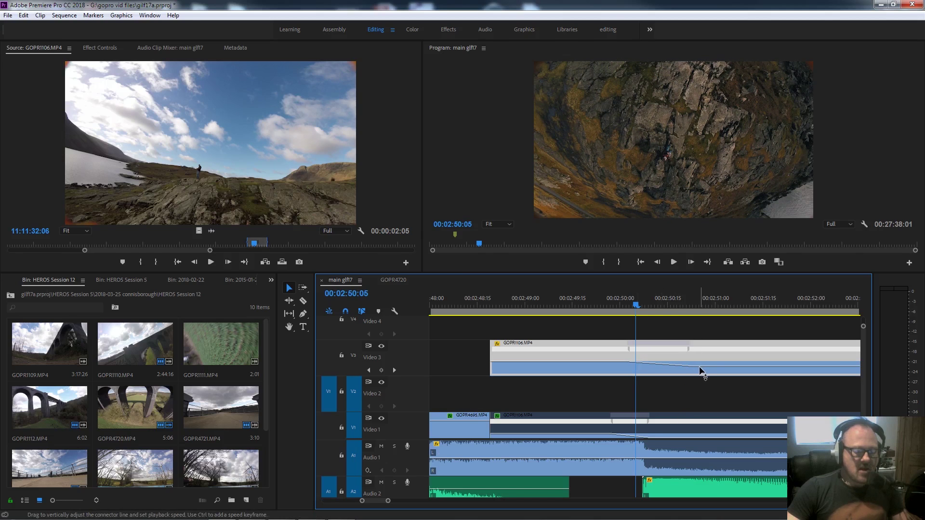
left_click_drag(698, 366, 698, 368)
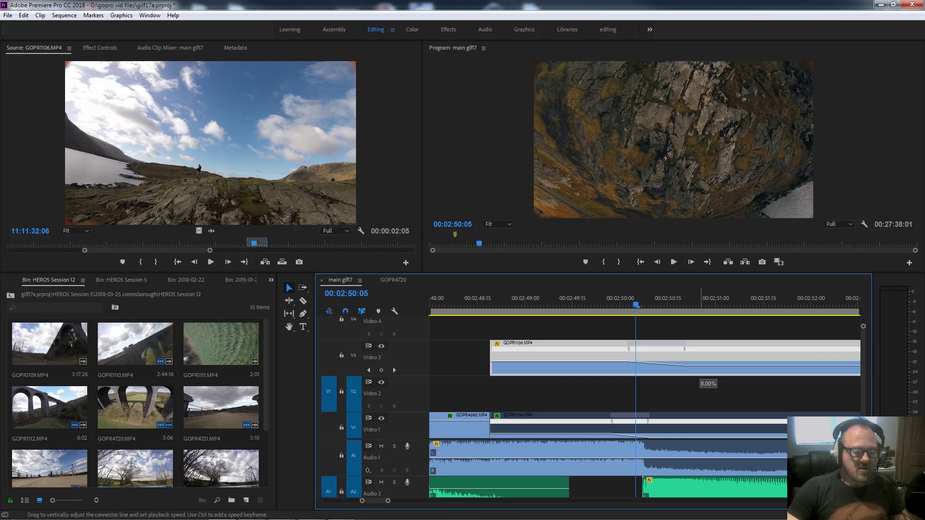
left_click_drag(698, 367, 698, 367)
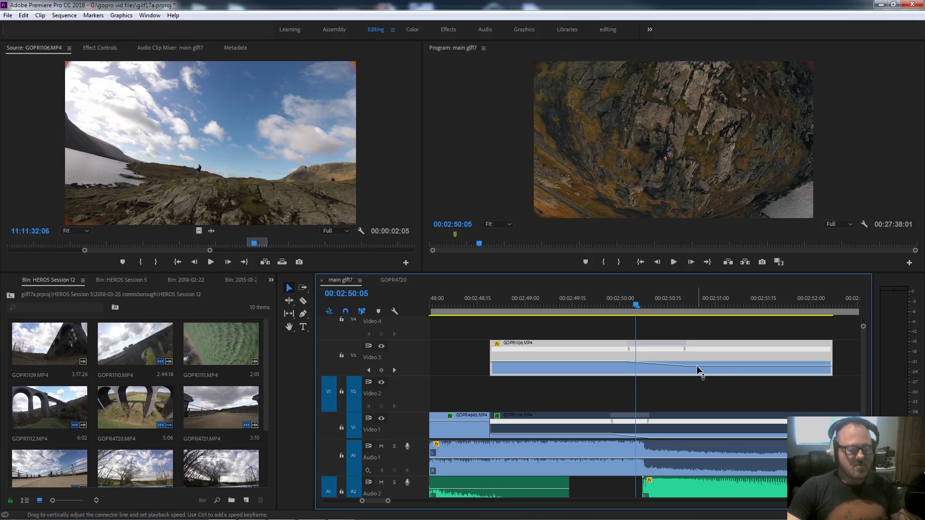
key("space")
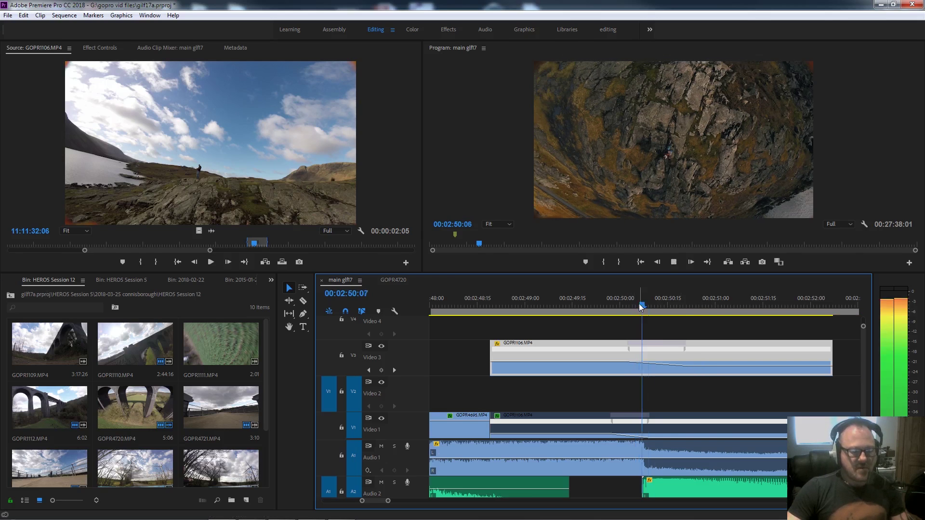
left_click(605, 303)
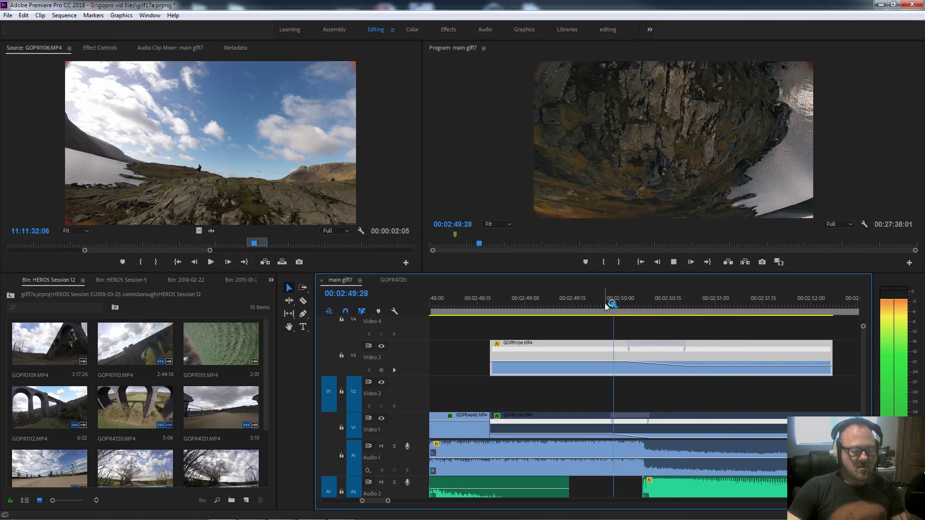
key("space")
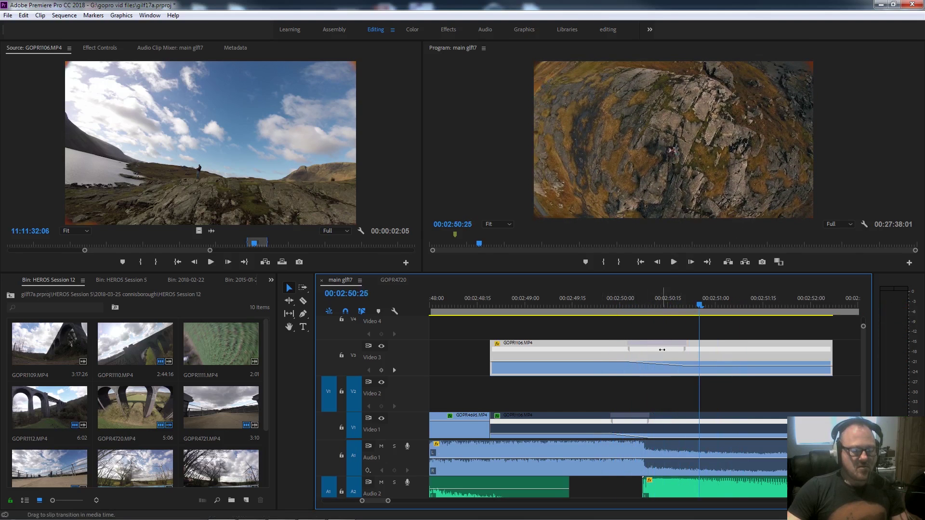
Shorten the speed ramp to about 10 frames and move the Video 3 clip about 3 frames earlier.
left_click_drag(685, 349, 663, 352)
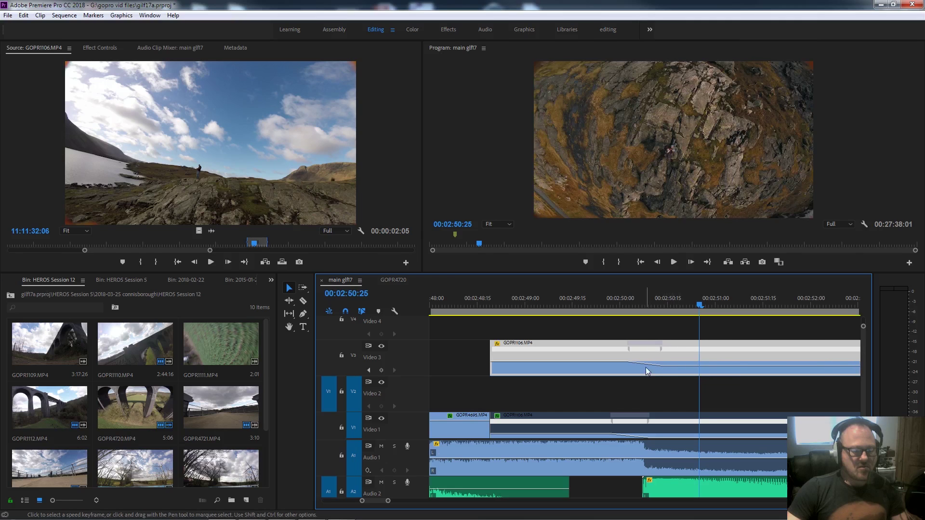
left_click(643, 348)
left_click_drag(680, 345, 672, 344)
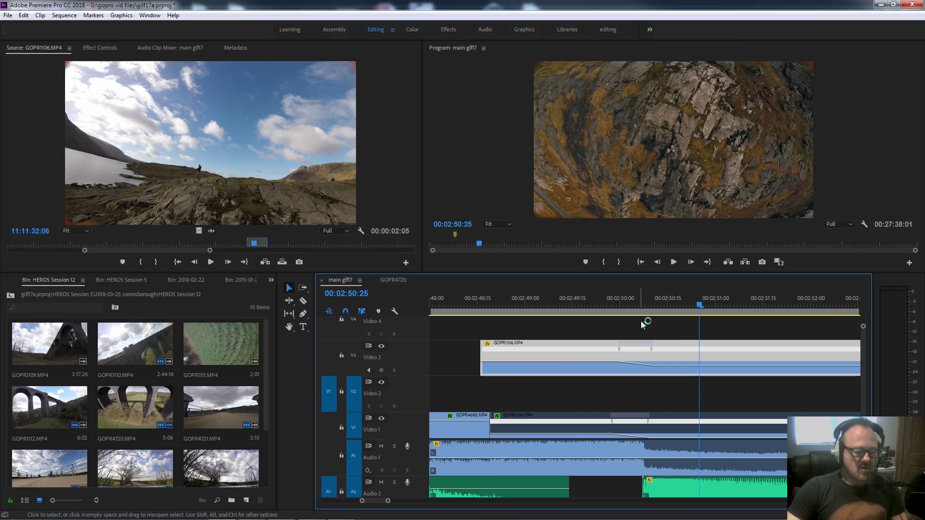
Play the sequence across the Video 3 clip's slowdown from just before the speed ramp.
left_click(603, 298)
key("space")
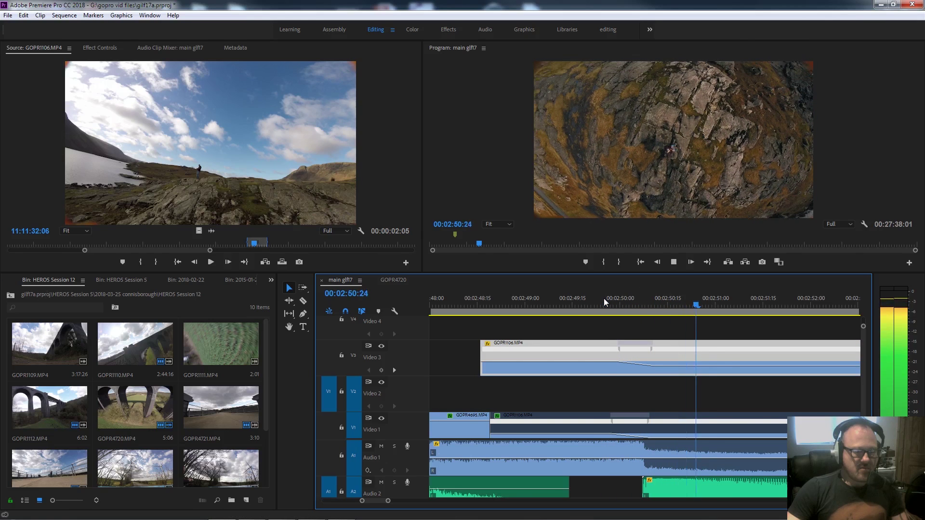
left_click(606, 299)
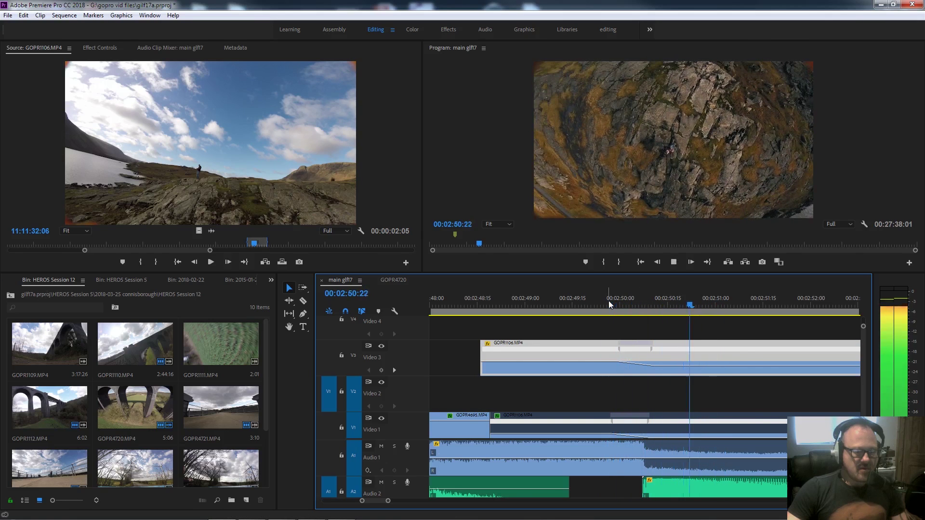
key("space")
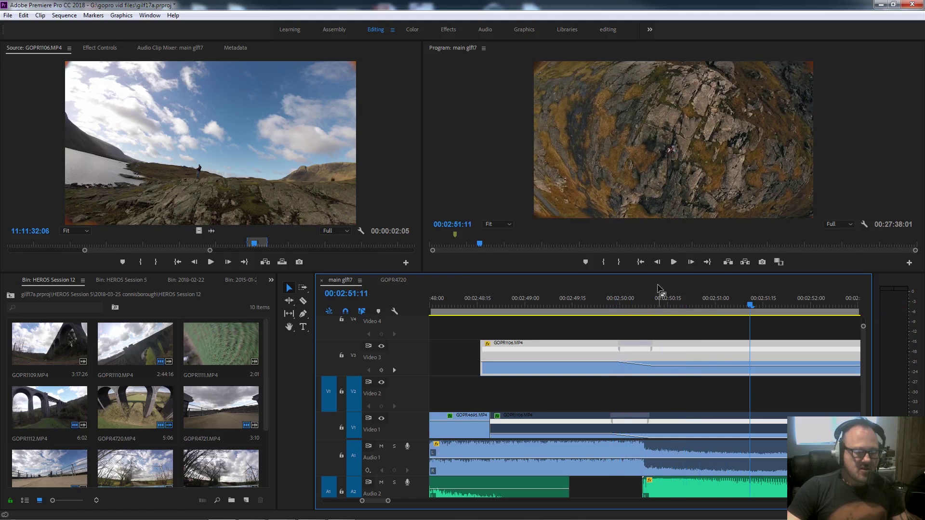
Ease the Video 3 clip's speed ramp into a smooth curve and play across the transition from 00:02:49:29.
left_click_drag(636, 350, 637, 349)
left_click(638, 348)
left_click(637, 362)
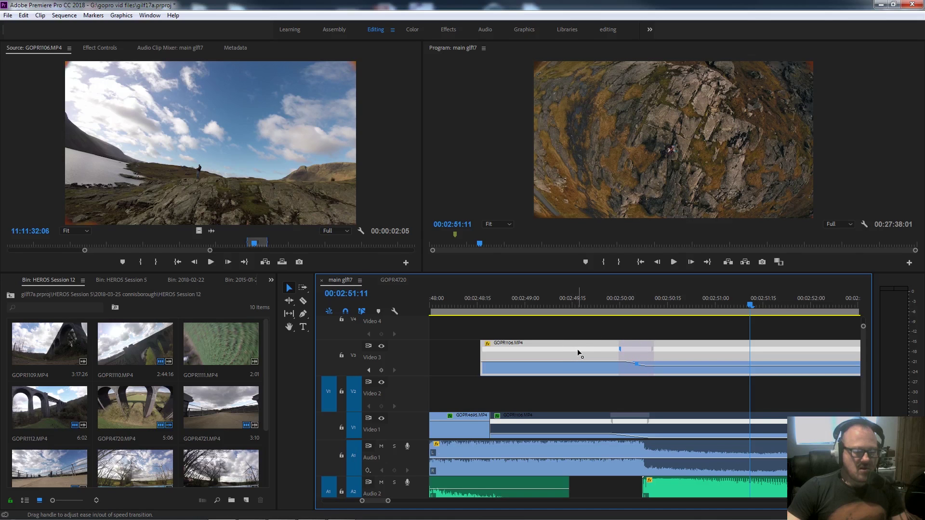
left_click(617, 302)
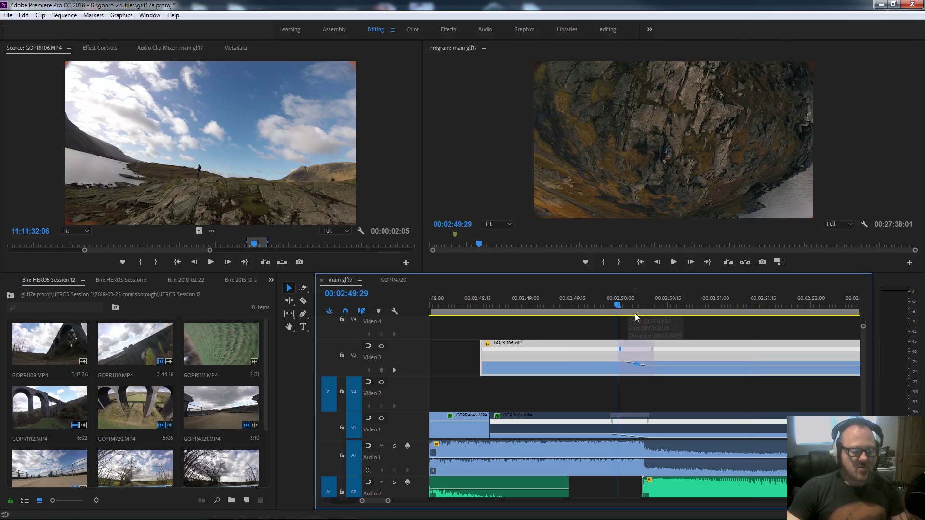
key("space")
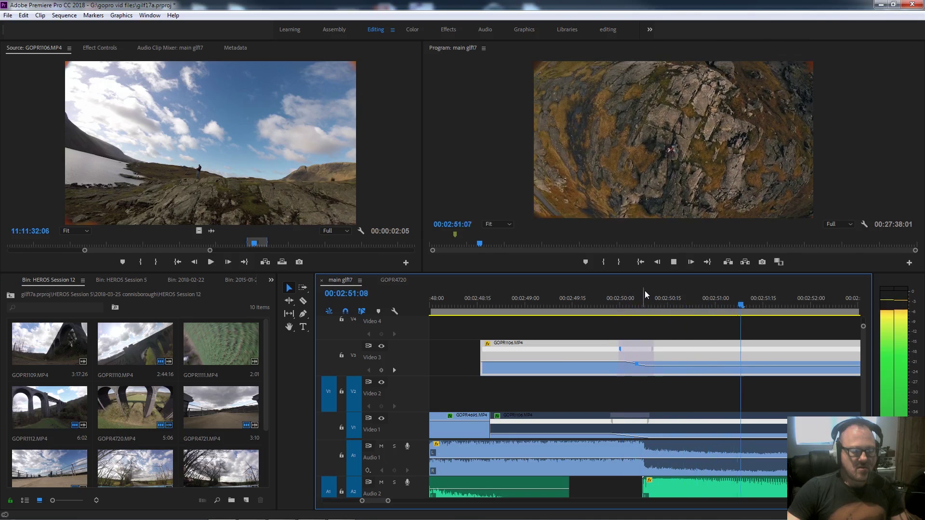
key("space")
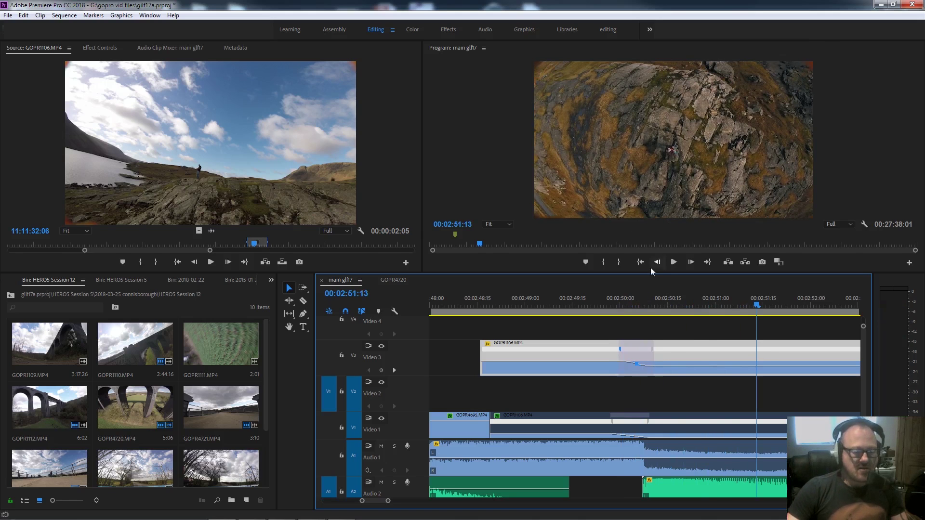
Set the Video 3 GOPR1106.MP4 clip's time interpolation to Optical Flow.
left_click_drag(624, 304, 693, 311)
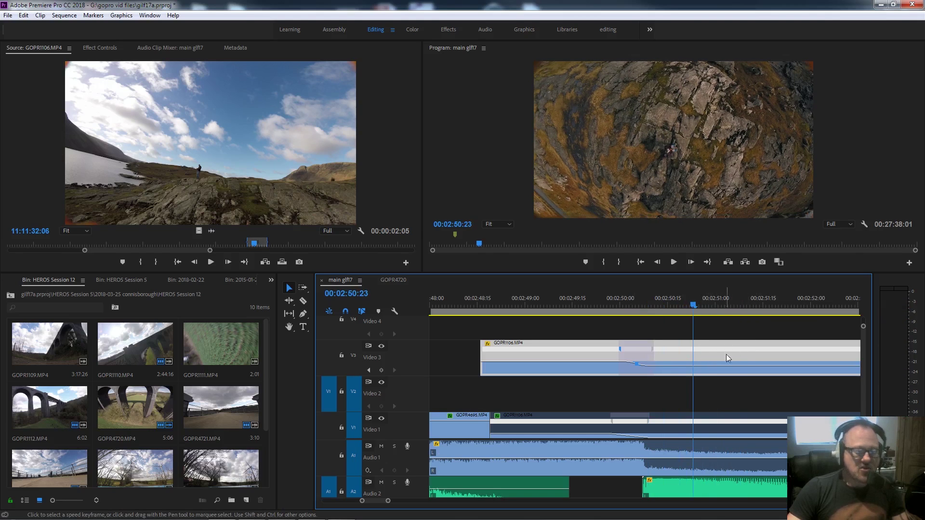
right_click(667, 362)
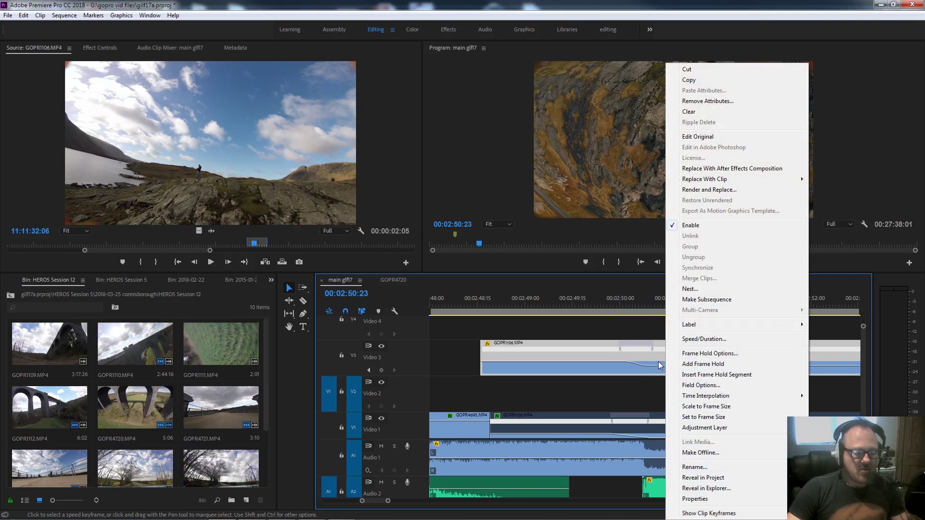
left_click(704, 340)
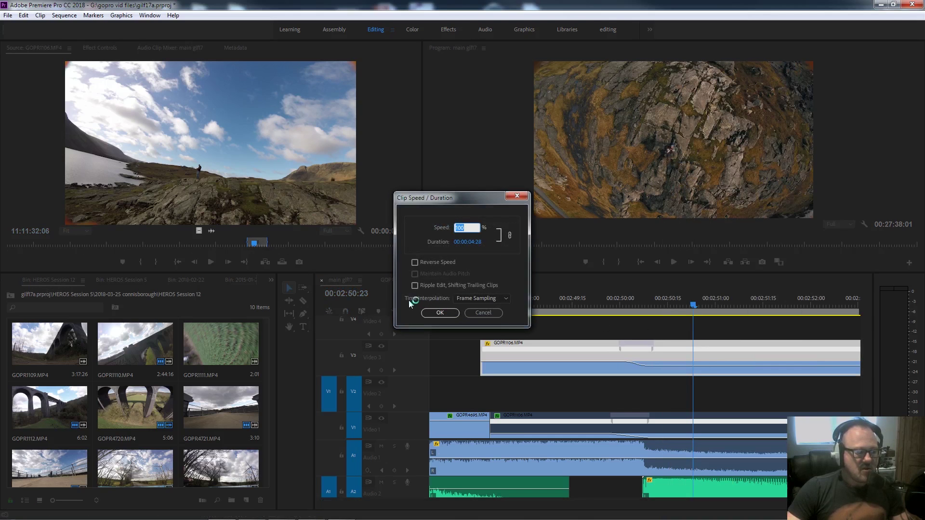
left_click(505, 298)
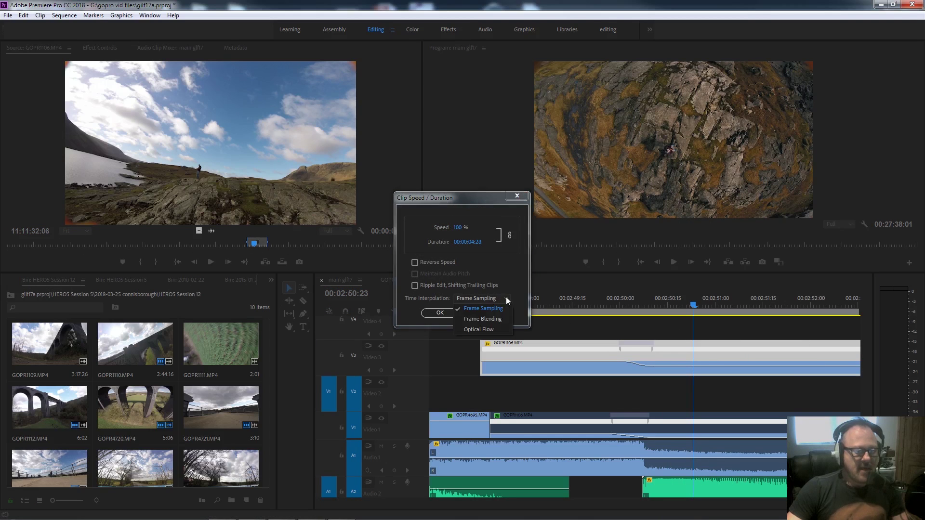
left_click(488, 330)
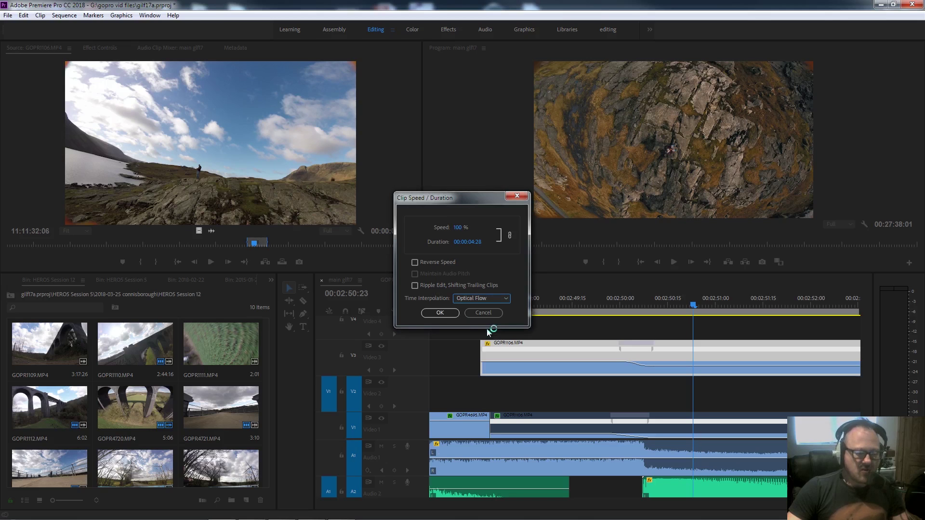
left_click(451, 314)
Replay and scrub the Video 3 clip's slow-motion section to examine how smoothly the interpolated frames move.
left_click_drag(692, 304, 663, 306)
key("space")
key("space")
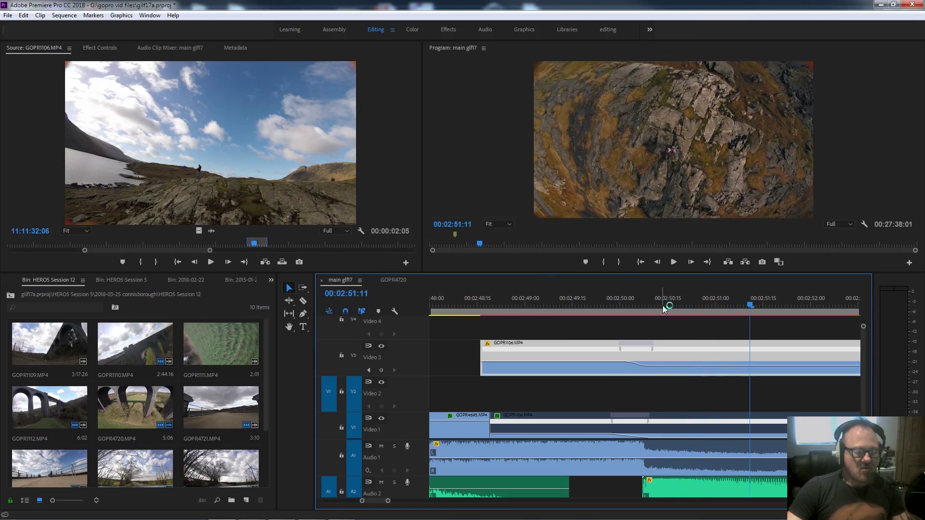
left_click_drag(749, 303, 677, 306)
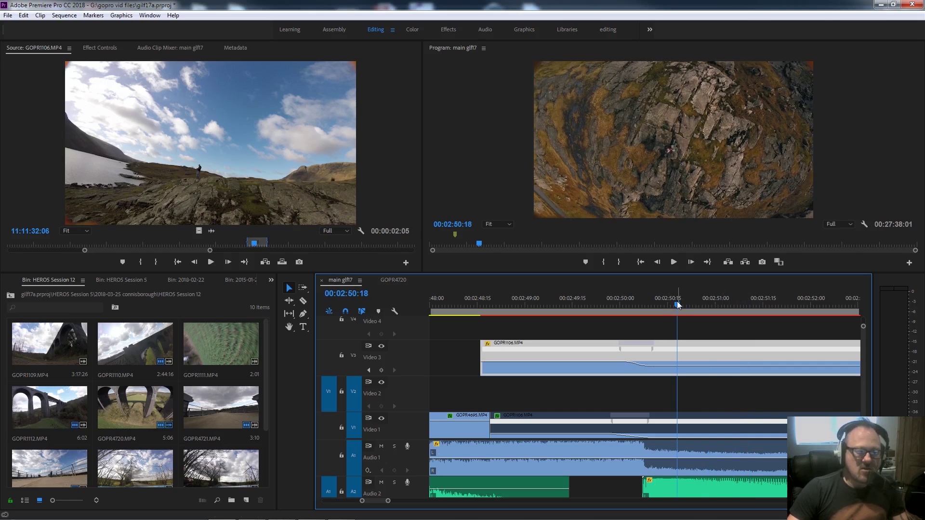
left_click_drag(680, 306, 657, 306)
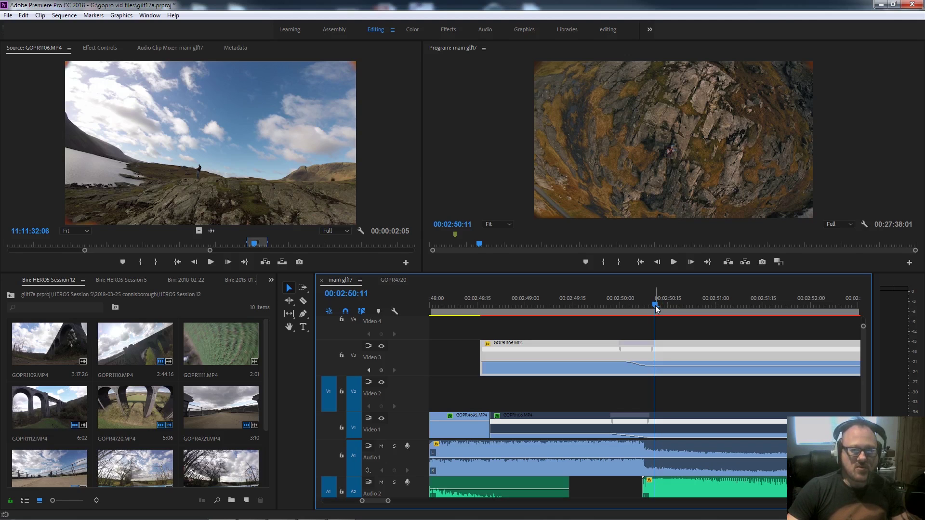
left_click_drag(657, 305, 617, 305)
key("space")
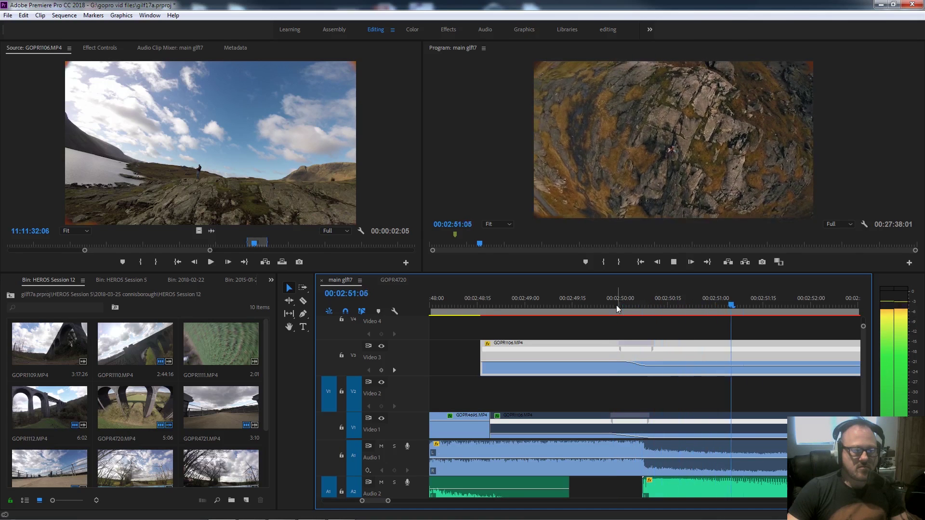
key("space")
left_click(688, 301)
left_click_drag(689, 301, 670, 304)
key("minus")
left_click(541, 300)
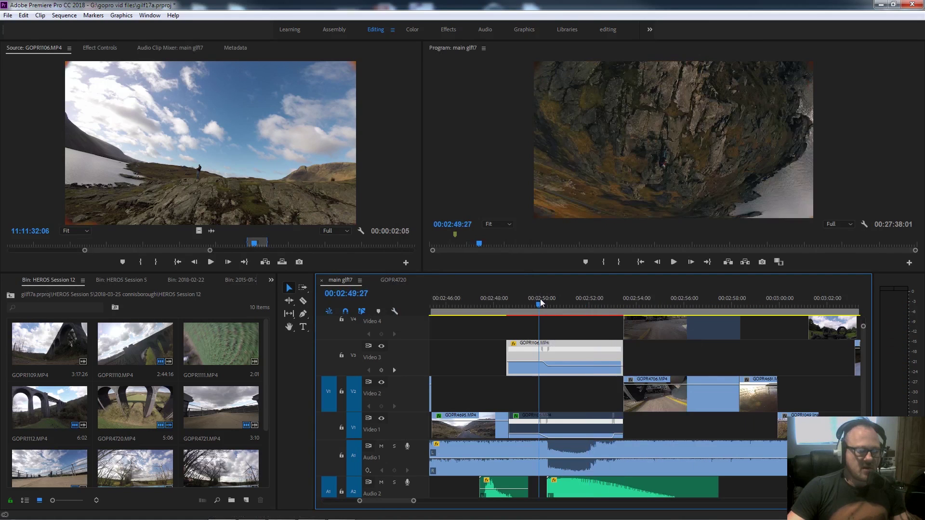
key("space")
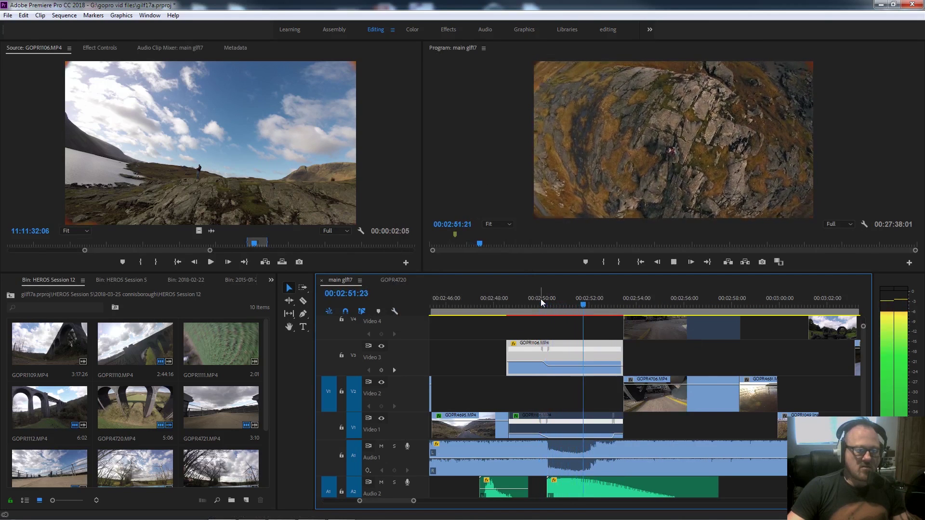
key("space")
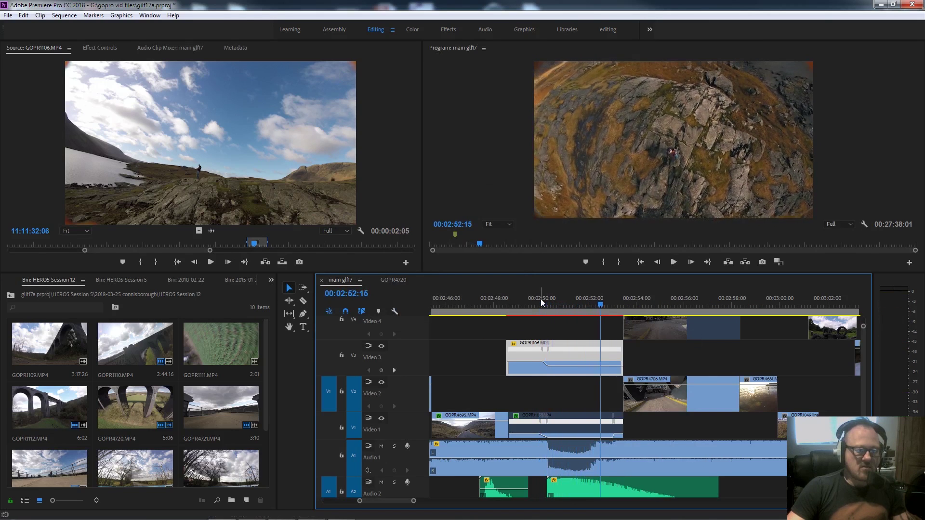
Locate the end of the slow section by playback and add a speed keyframe to the Video 3 clip near 00:02:53:02.
left_click(589, 305)
key("space")
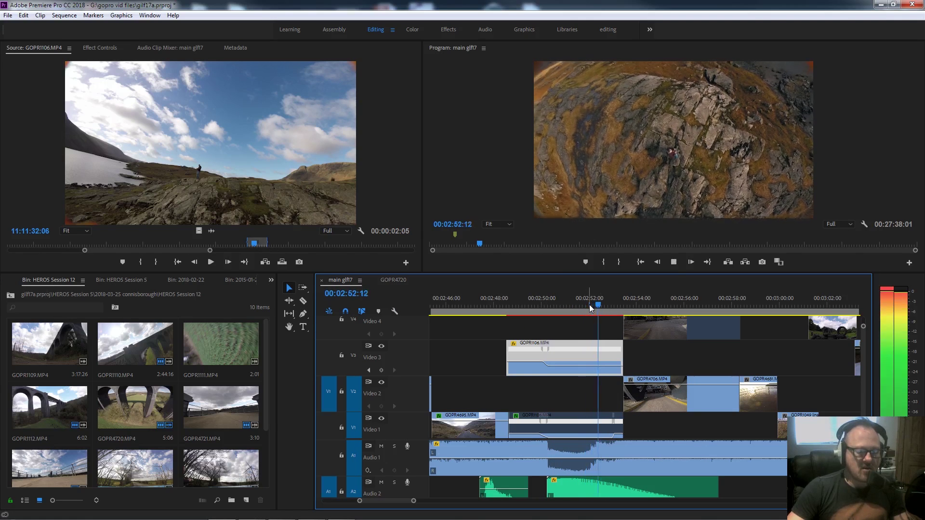
left_click(591, 305)
key("space")
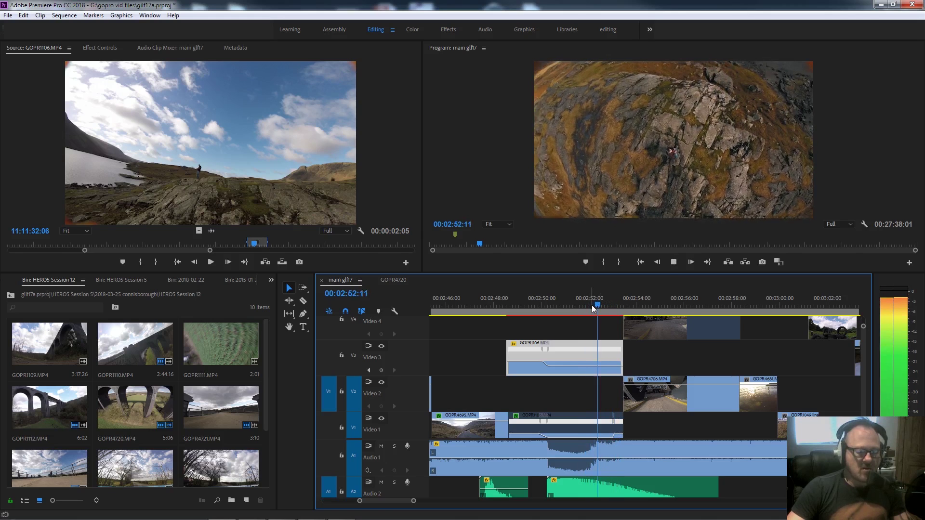
key("space")
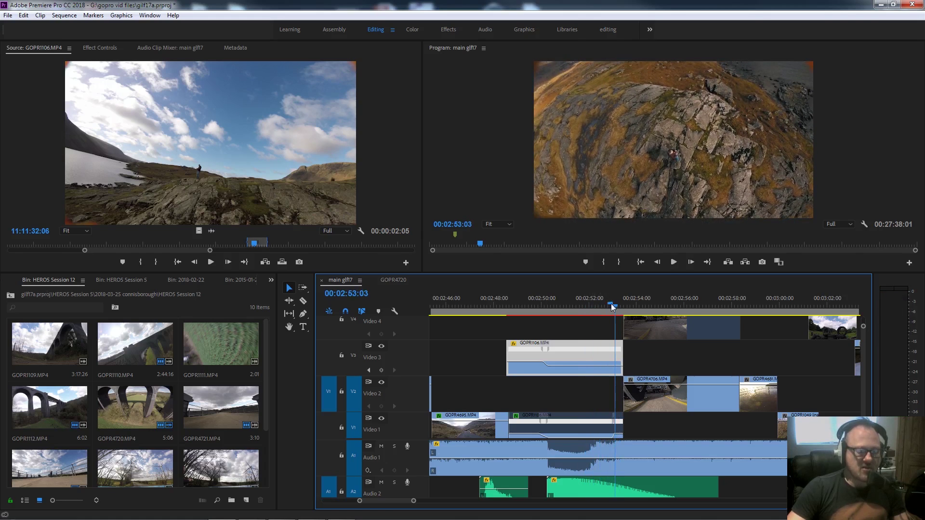
key("space")
left_click(603, 305)
key("space")
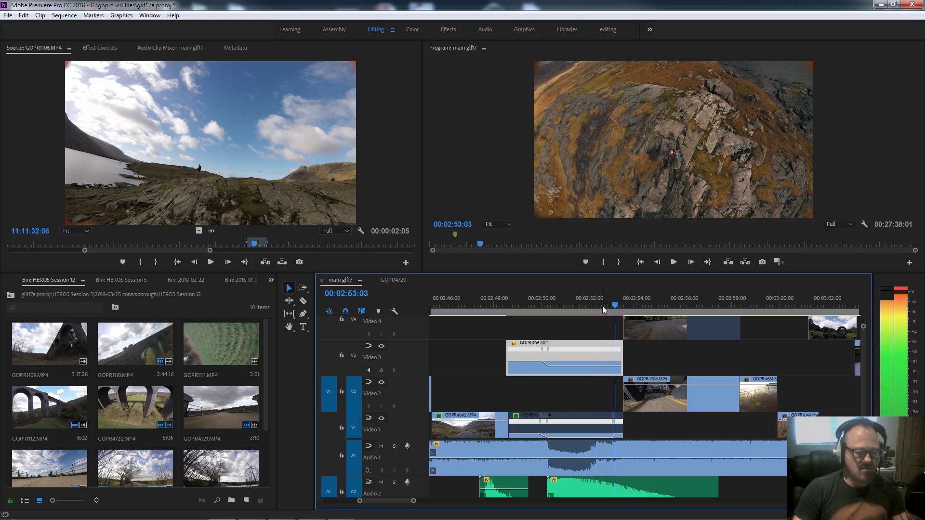
key("=")
key("=")
key("=")
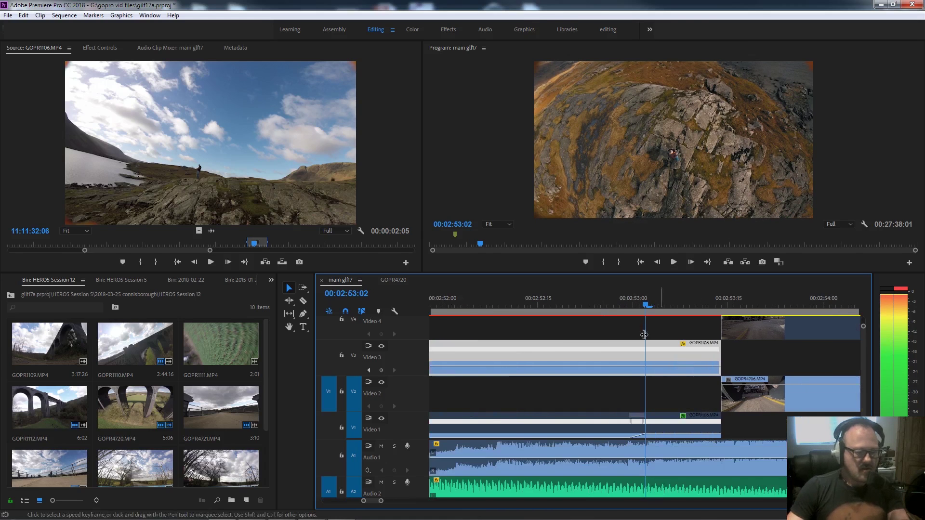
left_click(639, 366, "ctrl")
Raise the Video 3 clip's speed after the new keyframe to 100% and split the keyframe into a ramp about 4 frames long.
left_click_drag(641, 351, 676, 374)
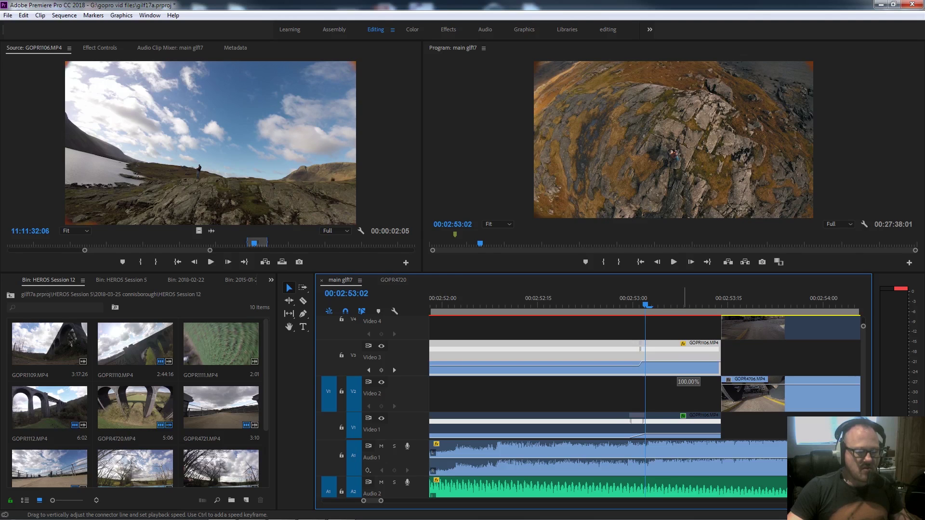
left_click_drag(677, 369, 677, 322)
left_click_drag(644, 354, 752, 354)
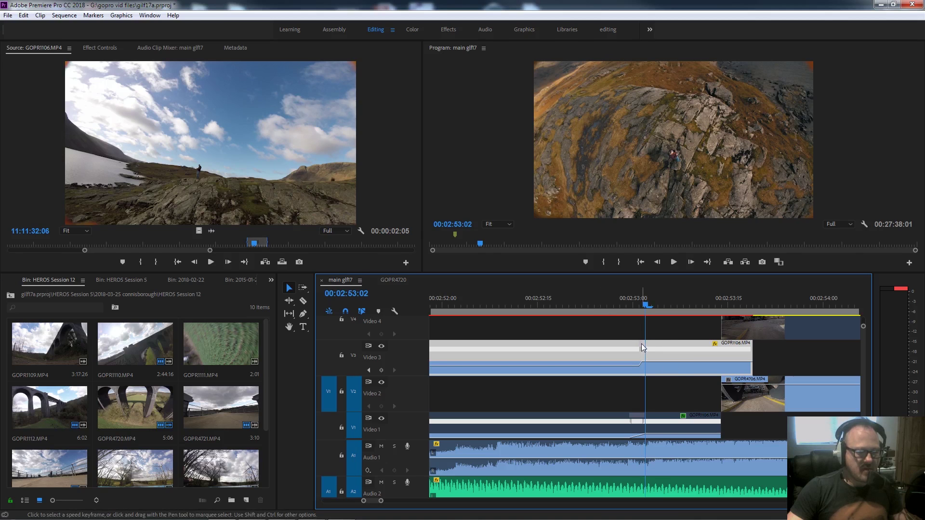
left_click_drag(642, 351, 668, 351)
Play the speed-up and trim the Video 3 clip's end back to the start of GOPR4706.MP4 on Video 2.
left_click(563, 299)
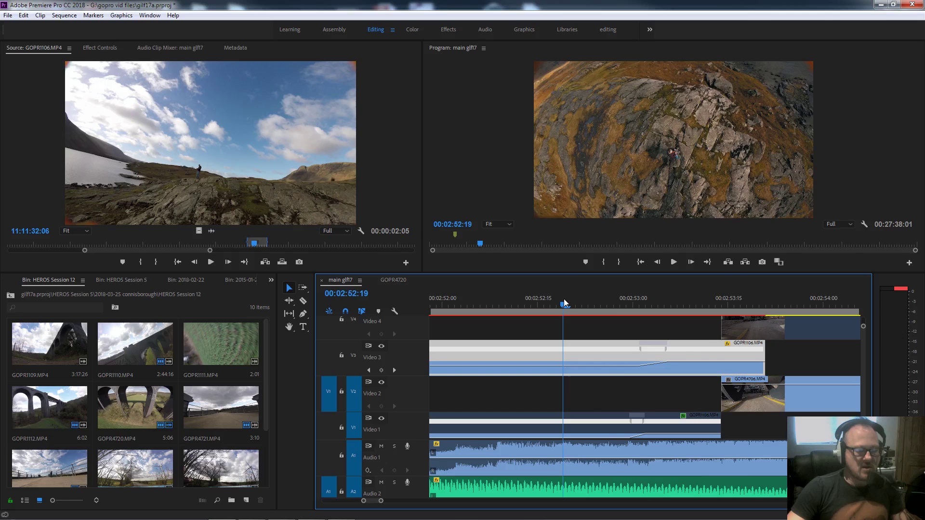
key("space")
key("space")
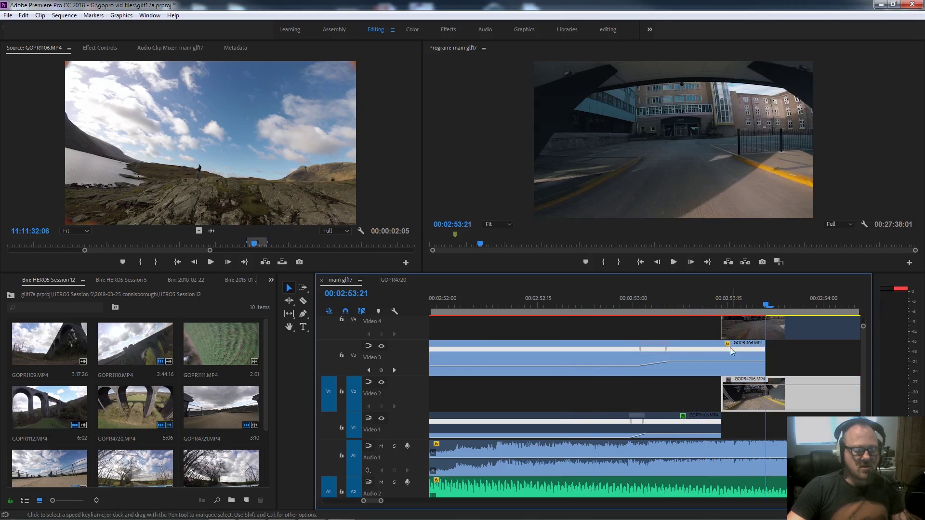
left_click_drag(762, 354, 711, 352)
Play the whole Video 3 shot from its start to review the slowdown and the speed-up at its end.
key("minus")
key("minus")
key("minus")
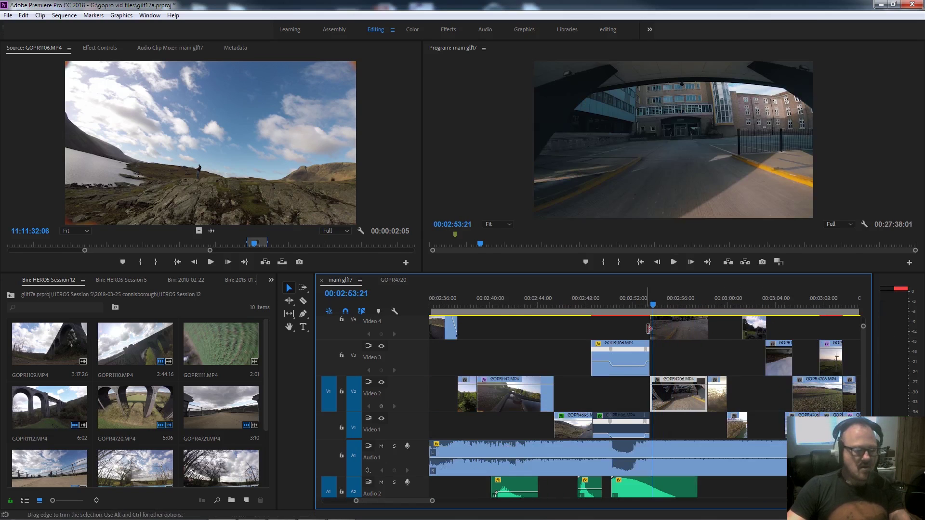
left_click(603, 303)
key("space")
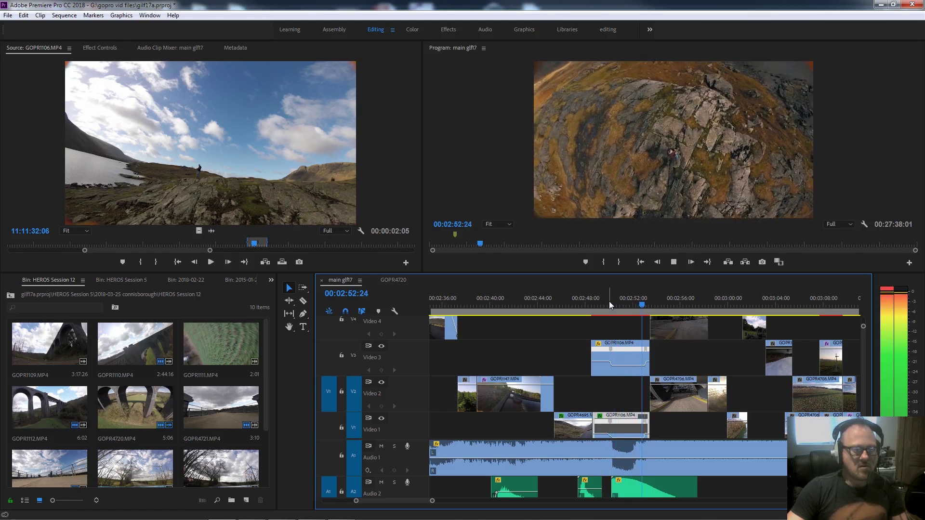
key("space")
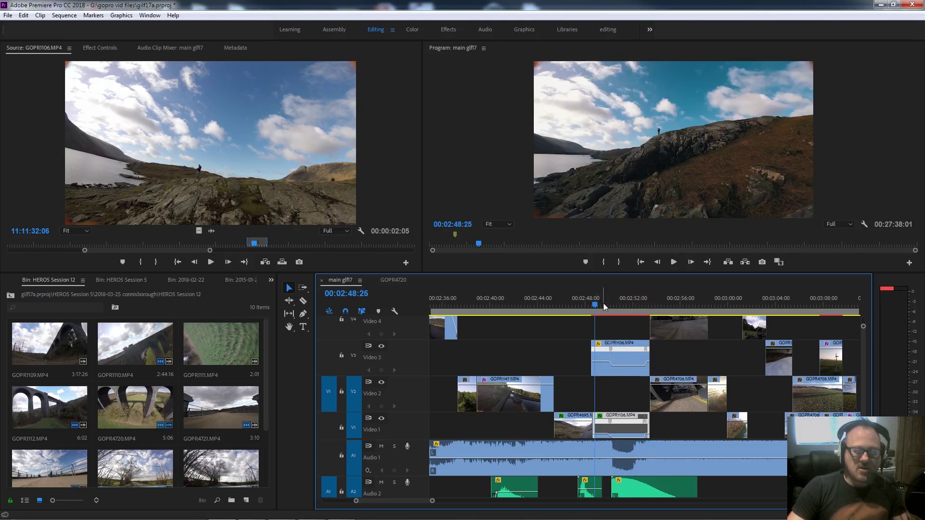
left_click(600, 305)
key("space")
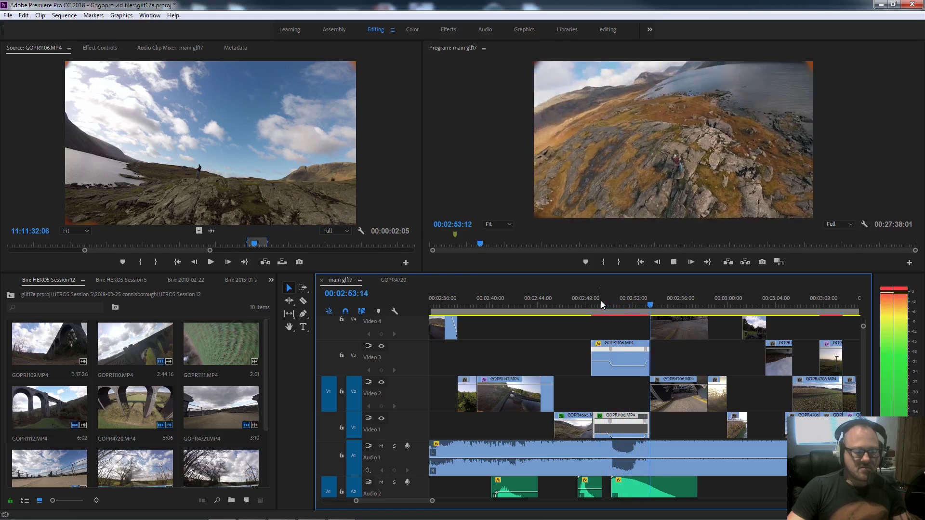
key("space")
Place the playhead at 00:02:49:24 and mute the Audio 1 track.
key("minus")
left_click(644, 305)
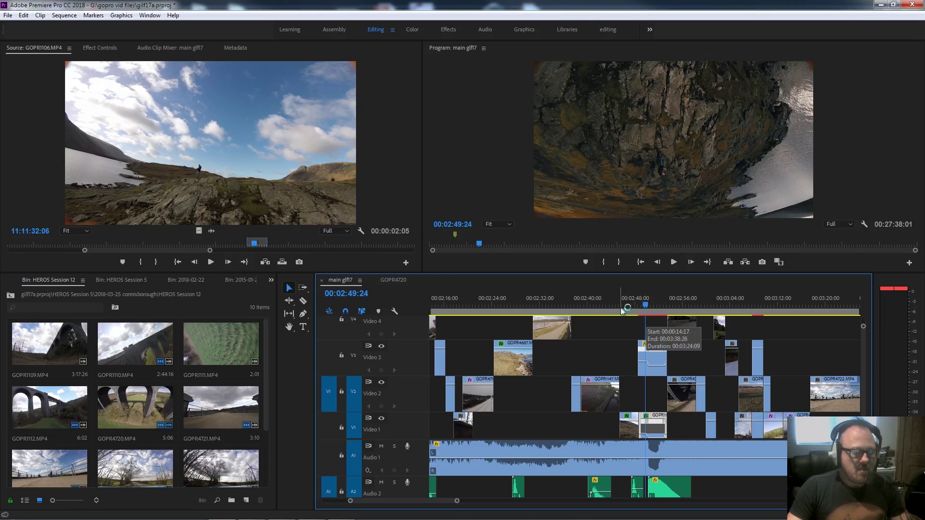
left_click(381, 446)
scroll(436, 501, "up", 1)
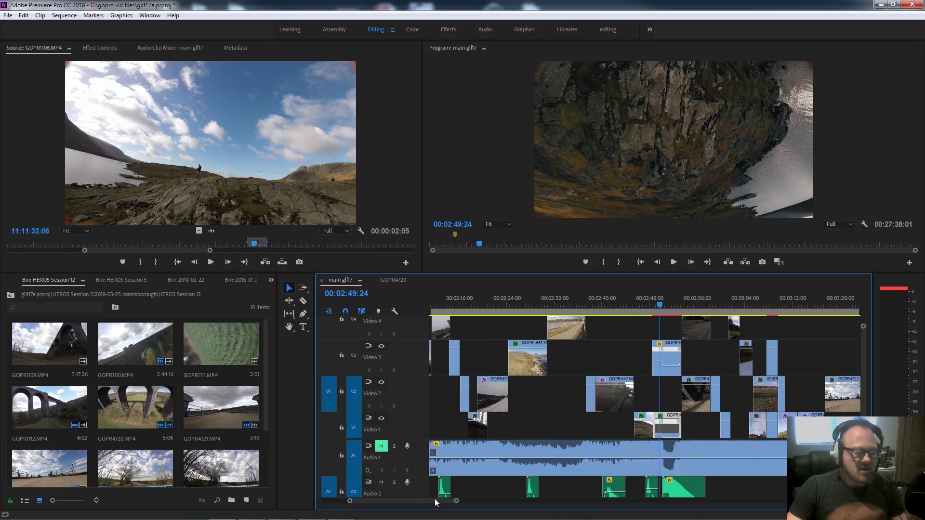
scroll(436, 504, "down", 1)
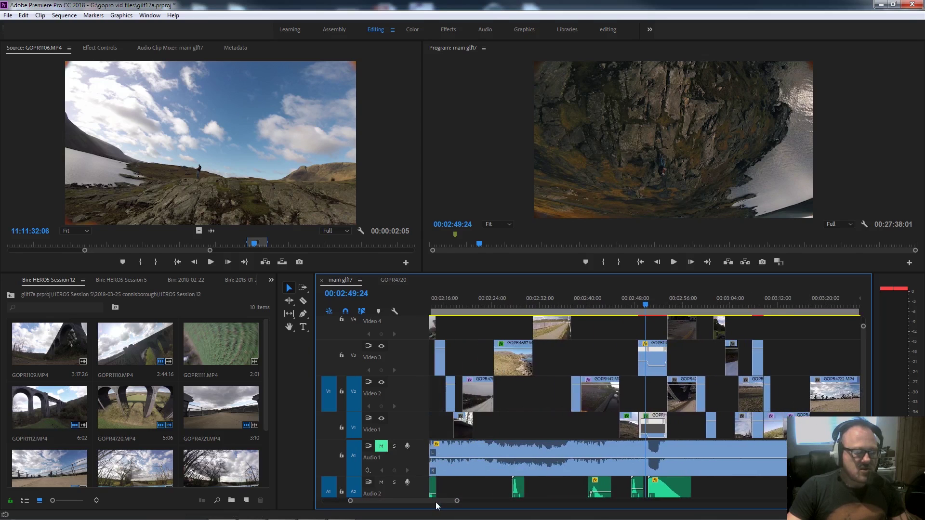
Play the lake shot around 00:02:27 and the canal tunnel shot around 00:02:41 in the main sequence.
left_click(510, 302)
key("space")
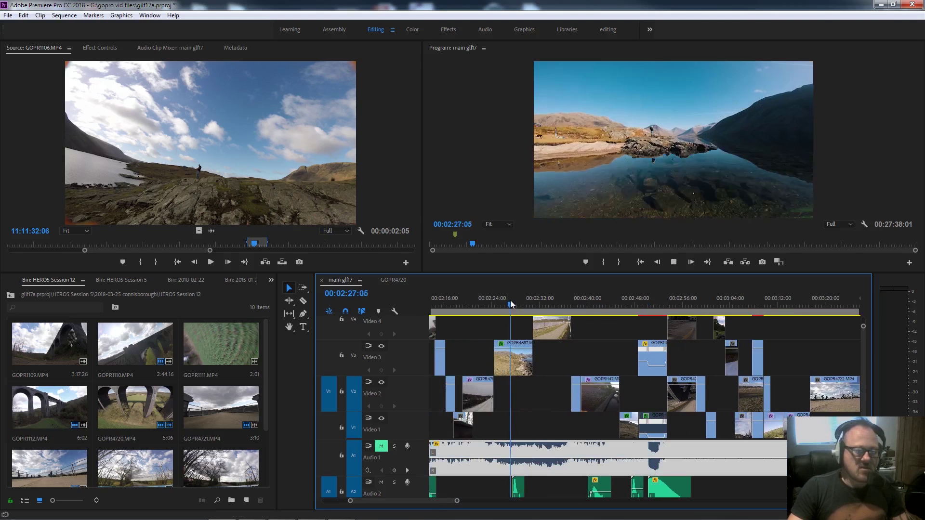
key("space")
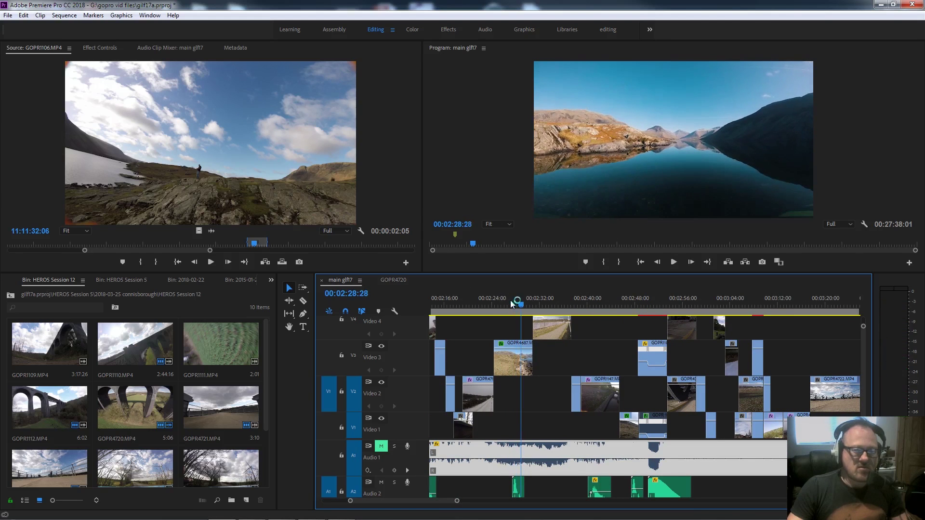
left_click(498, 302)
key("space")
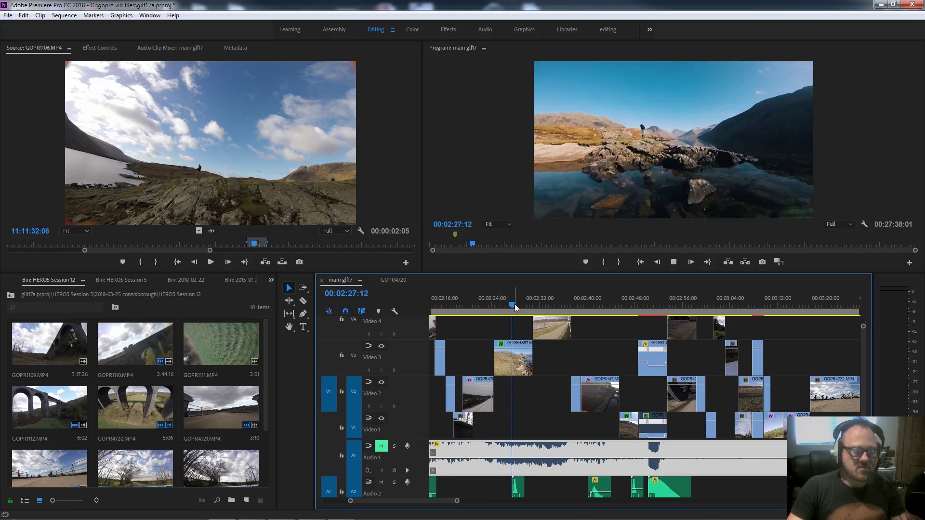
left_click(588, 302)
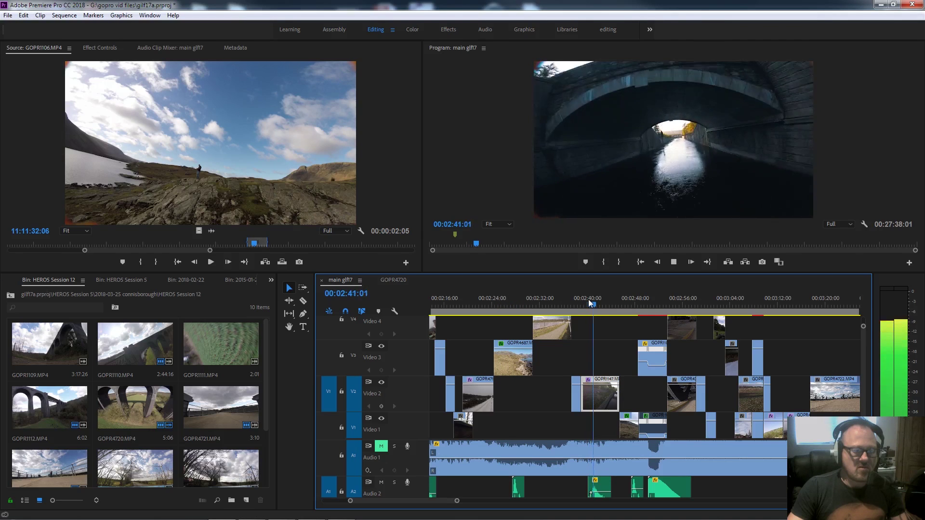
key("space")
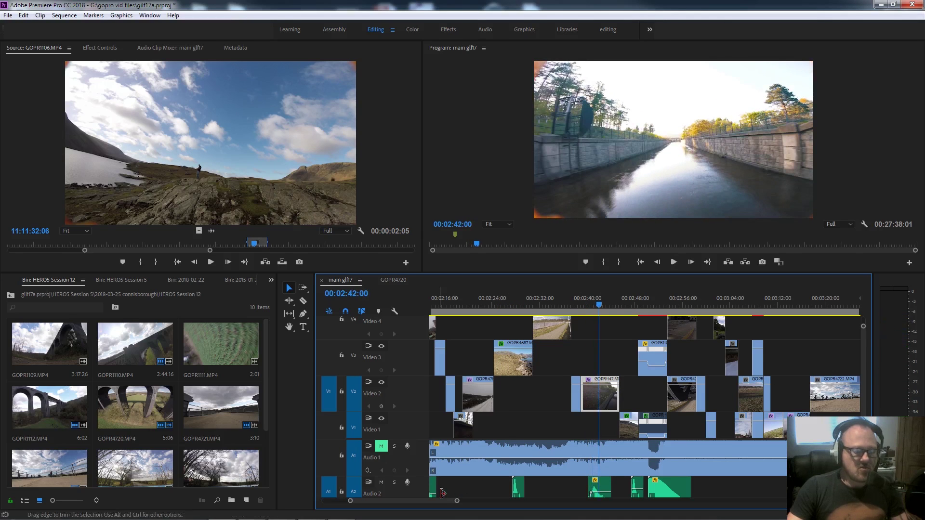
Play the tree shot on Video 2 near the sequence's beginning, around 00:00:37, and replay it.
left_click_drag(430, 501, 408, 501)
left_click(539, 303)
key("space")
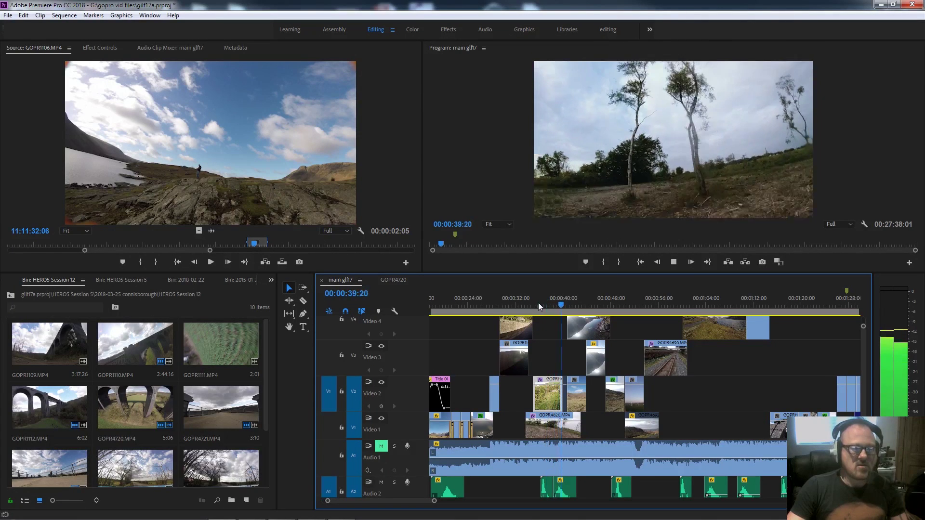
key("space")
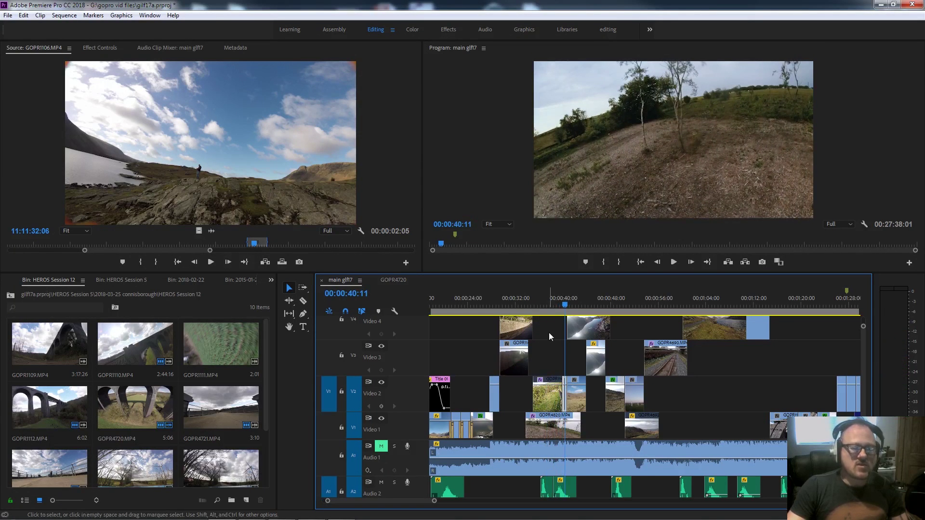
left_click(544, 304)
key("space")
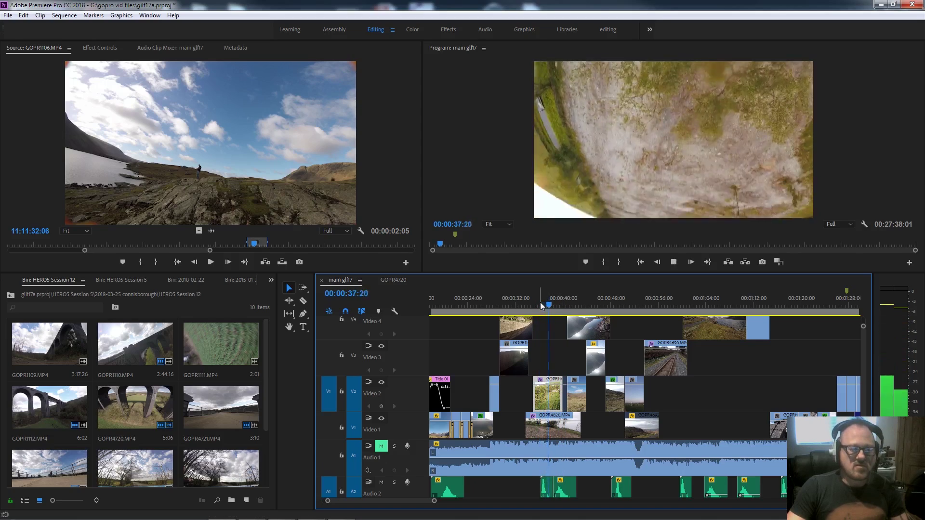
key("space")
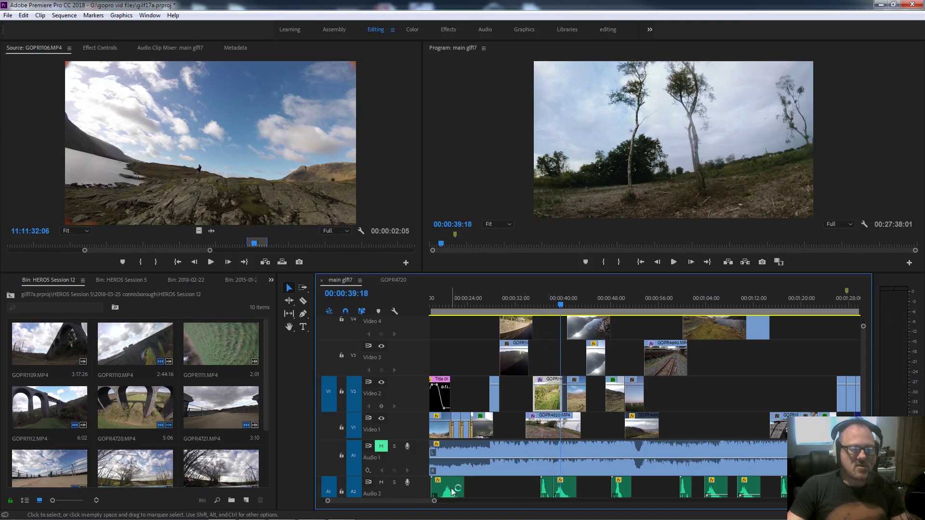
Play the G.I.L.F 17 title shot from about 00:00:18 with the Audio 1 track unmuted and again with it muted.
left_click_drag(419, 502, 418, 502)
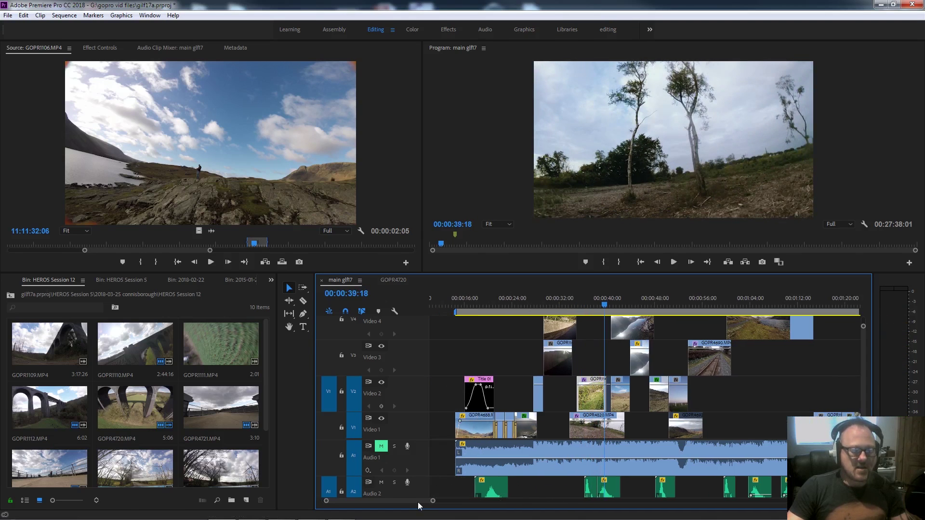
left_click(481, 301)
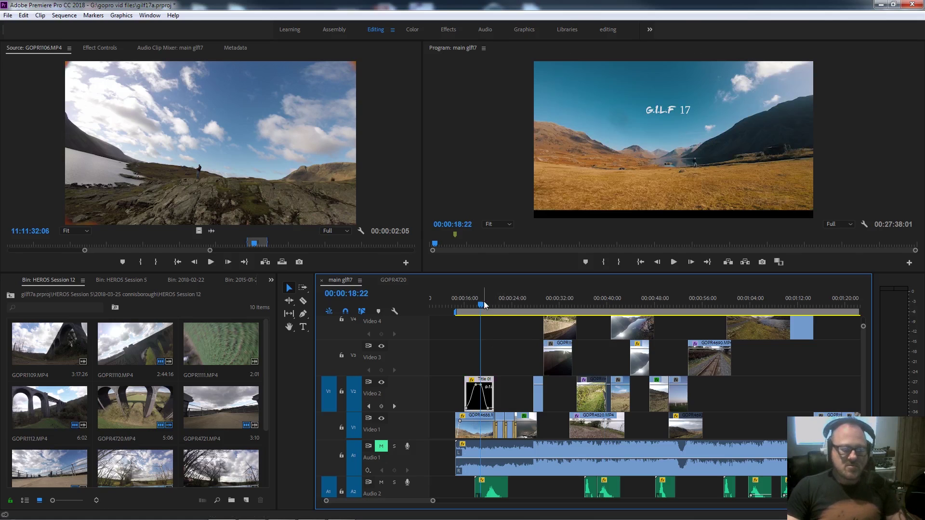
left_click(383, 451)
key("space")
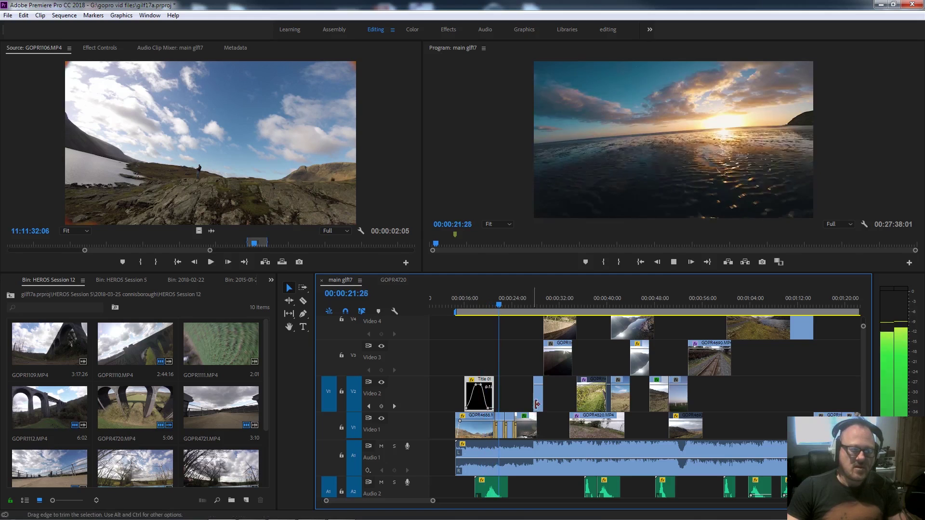
left_click(498, 305)
key("space")
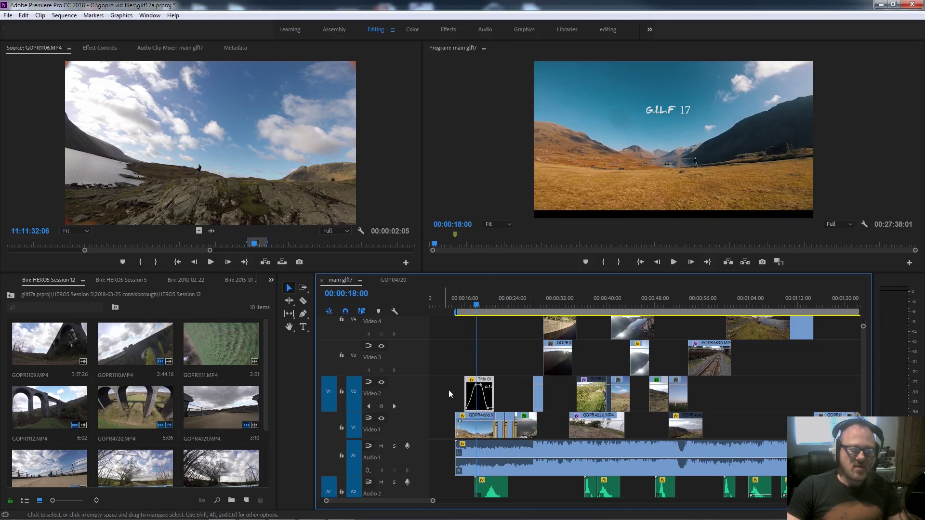
left_click(383, 446)
key("space")
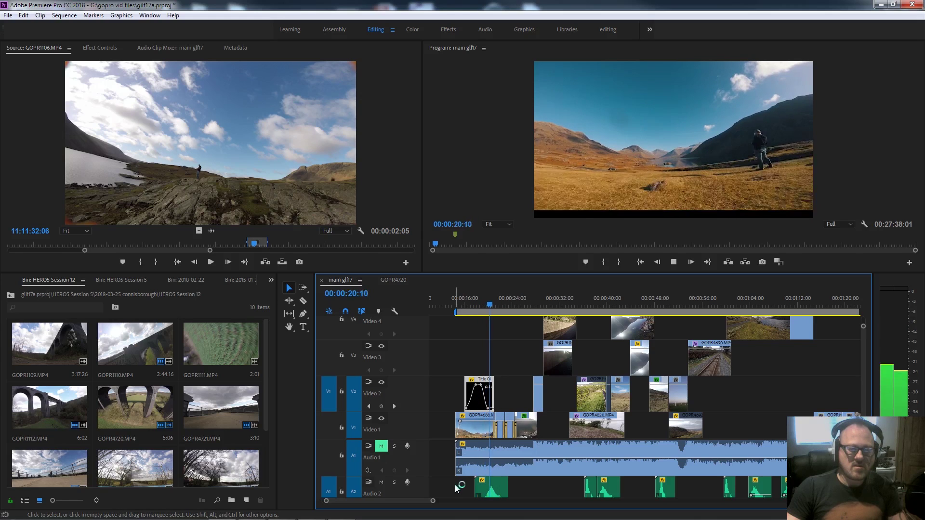
Play the tree shot from about 00:00:36 with Audio 1 muted, unmute the track and replay the shot.
left_click(576, 304)
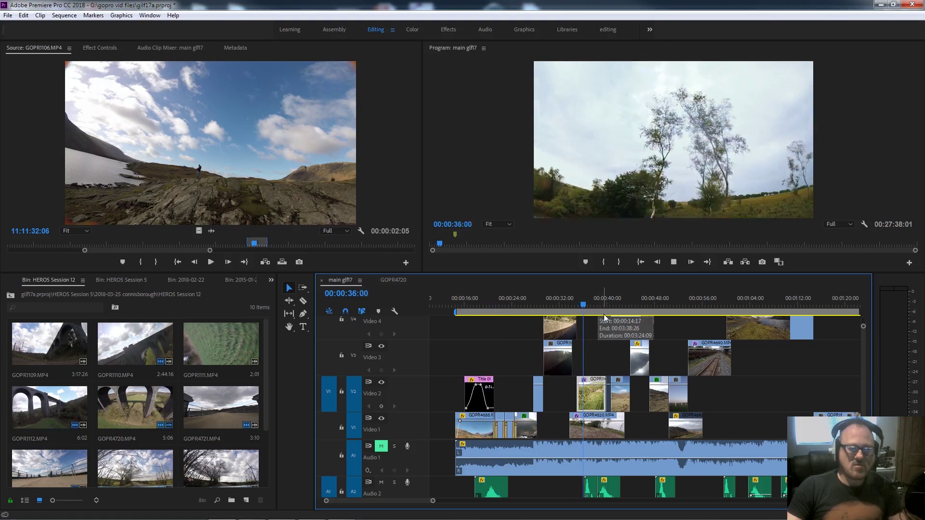
key("space")
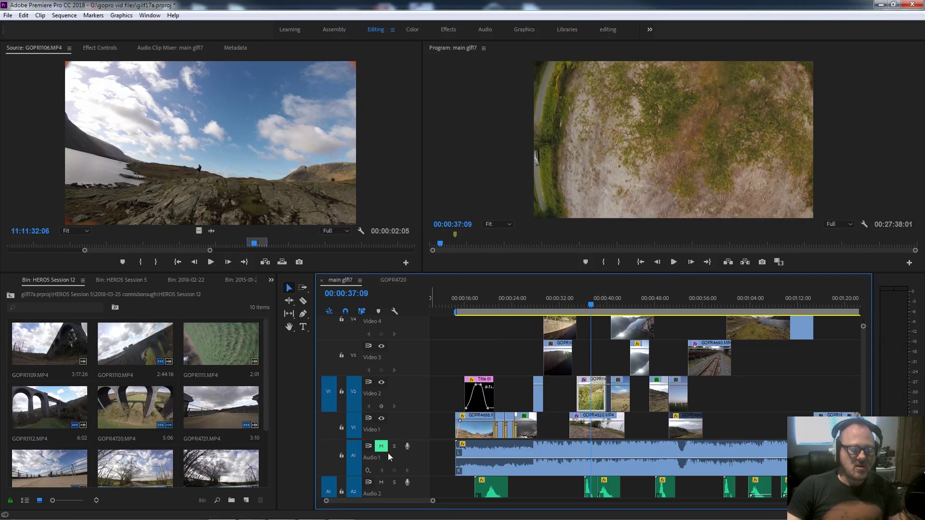
left_click(583, 306)
key("space")
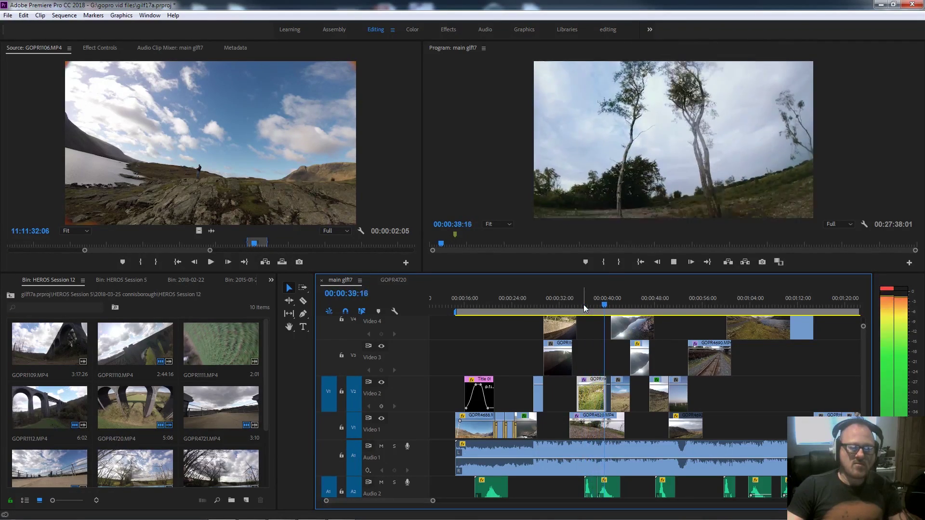
key("space")
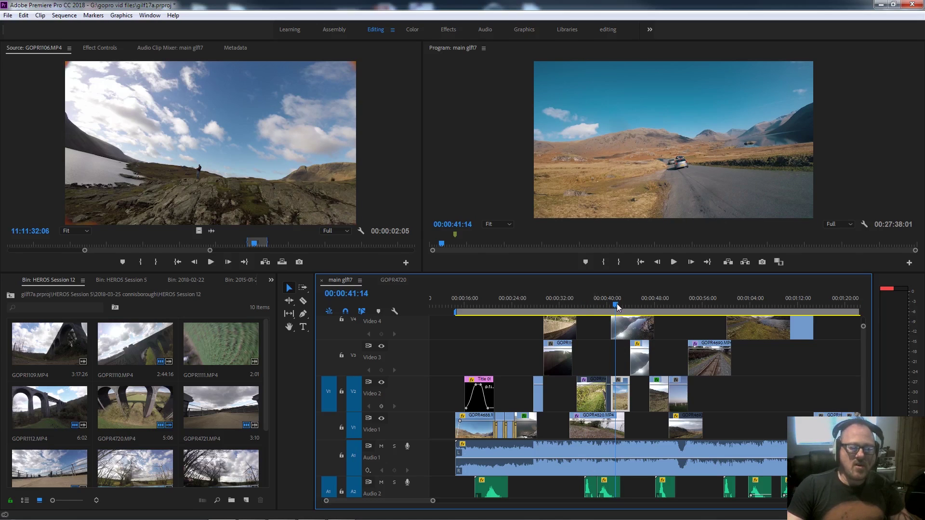
Return to the overhead drone shot and play its slowdown twice from about 00:02:49 with the music on.
left_click_drag(617, 305, 670, 305)
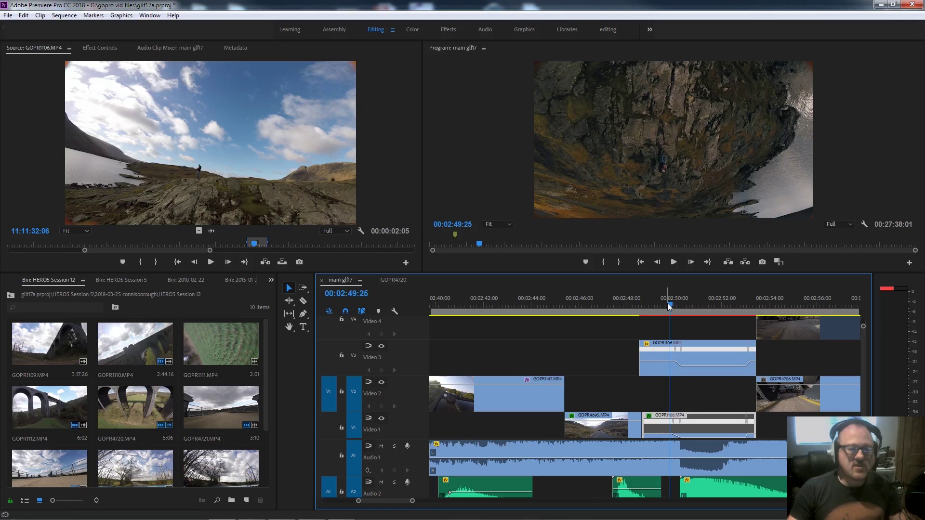
key("space")
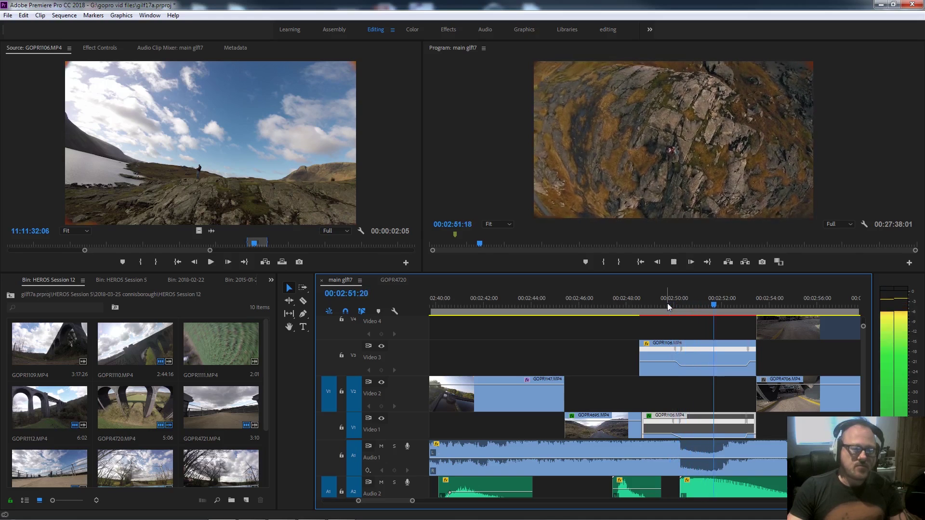
key("space")
left_click(667, 304)
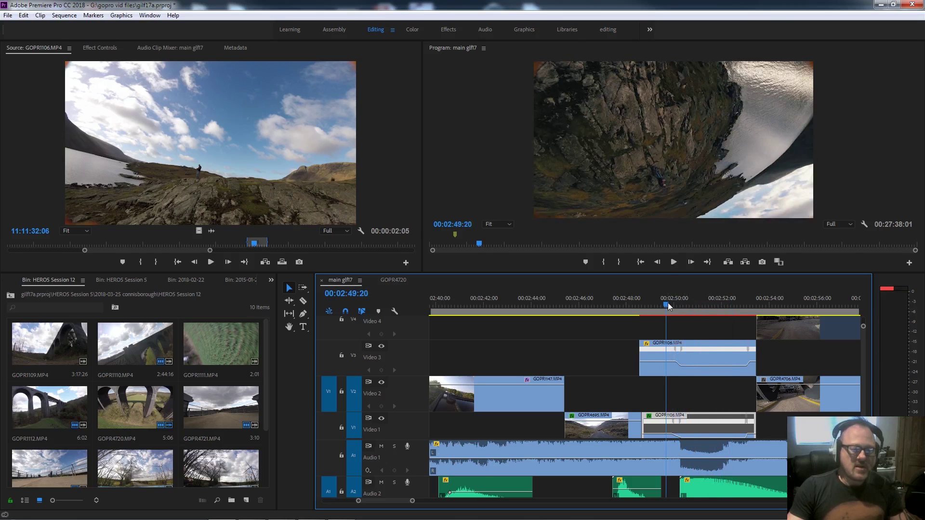
key("space")
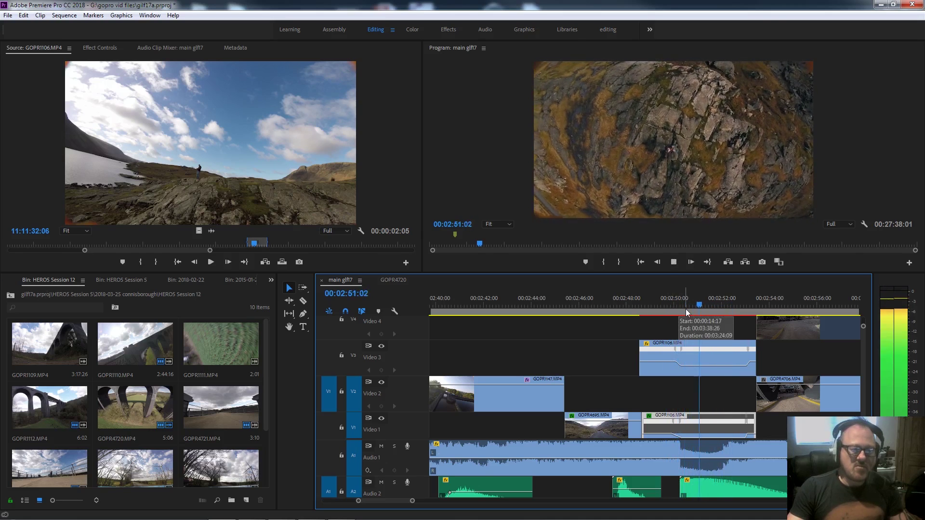
key("space")
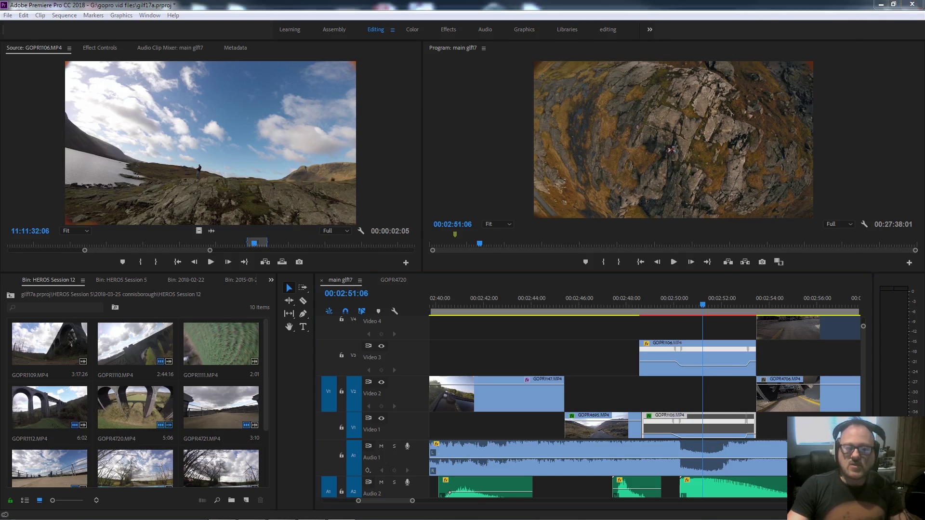
Switch to Chrome and play part of the YouTube video "God I love FPV 10!! (Flying with birds)".
key("alt+Tab")
key("Left")
left_click(190, 406)
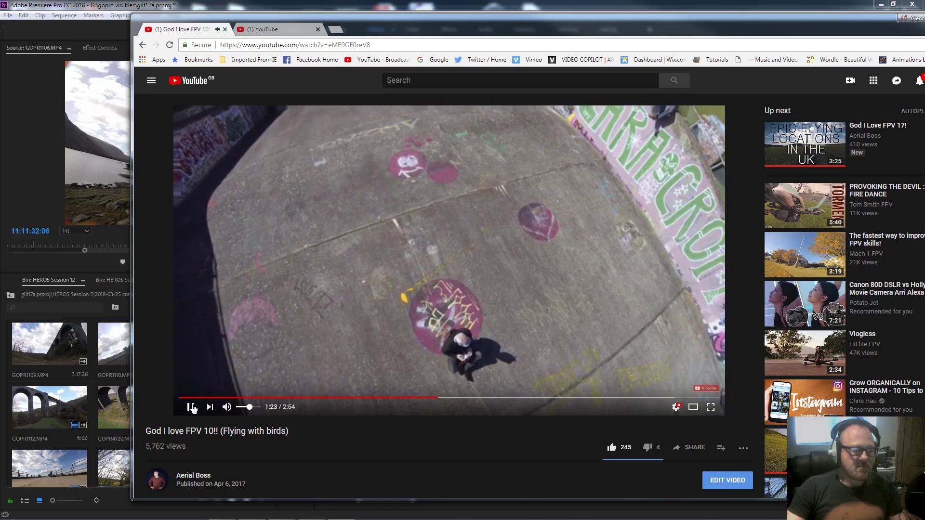
left_click(191, 407)
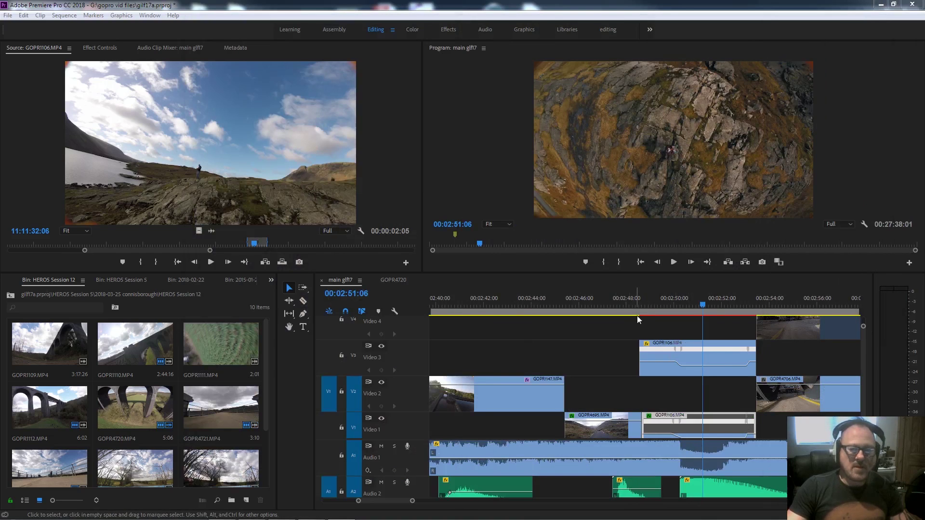
Duplicate the Video 3 GOPR1106.MP4 clip onto Video 2 and replace the Video 3 original with an After Effects composition.
left_click(691, 361)
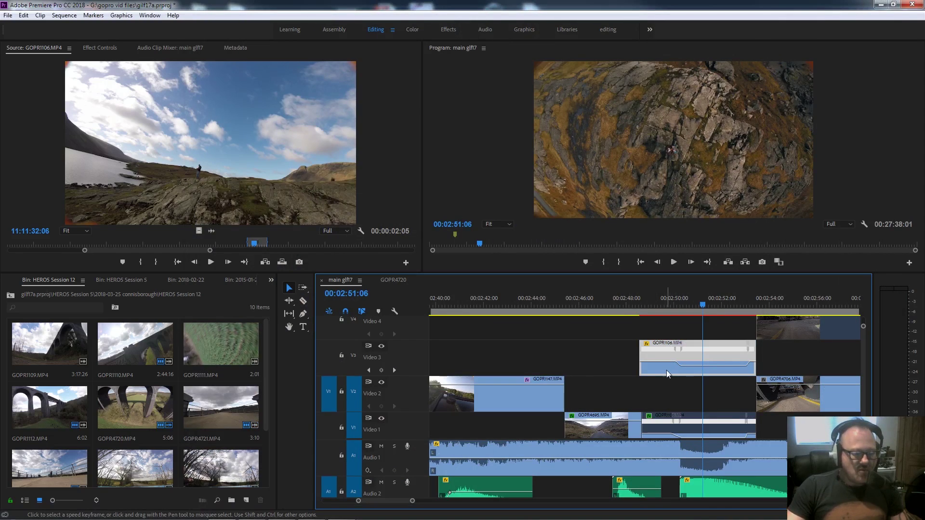
left_click_drag(666, 370, 666, 397)
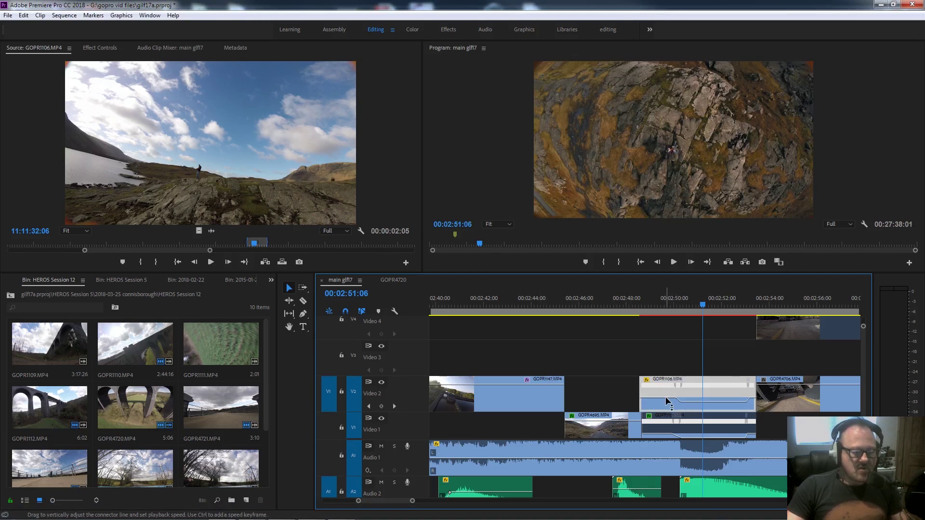
left_click_drag(663, 411, 669, 382)
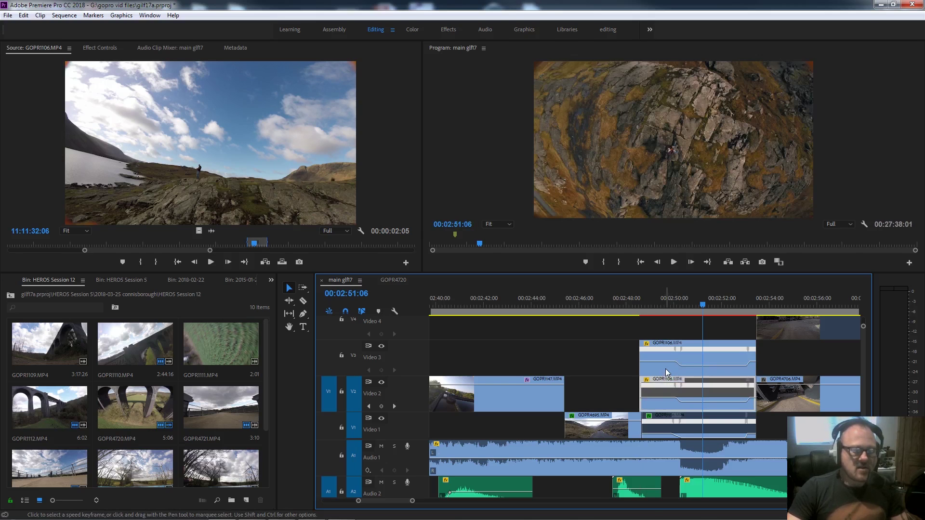
right_click(667, 372)
left_click(727, 173)
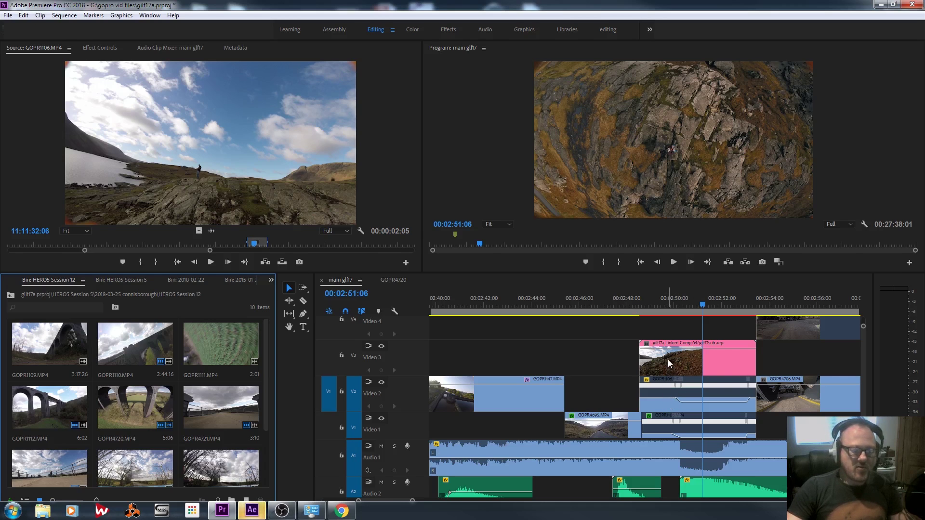
Select the linked composition clip on Video 3 and switch to After Effects.
double_click(687, 365)
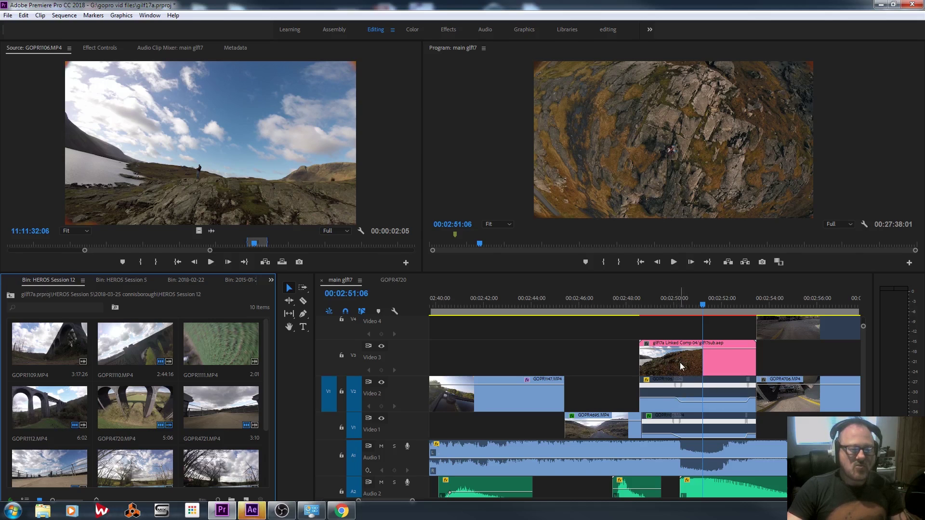
right_click(680, 367)
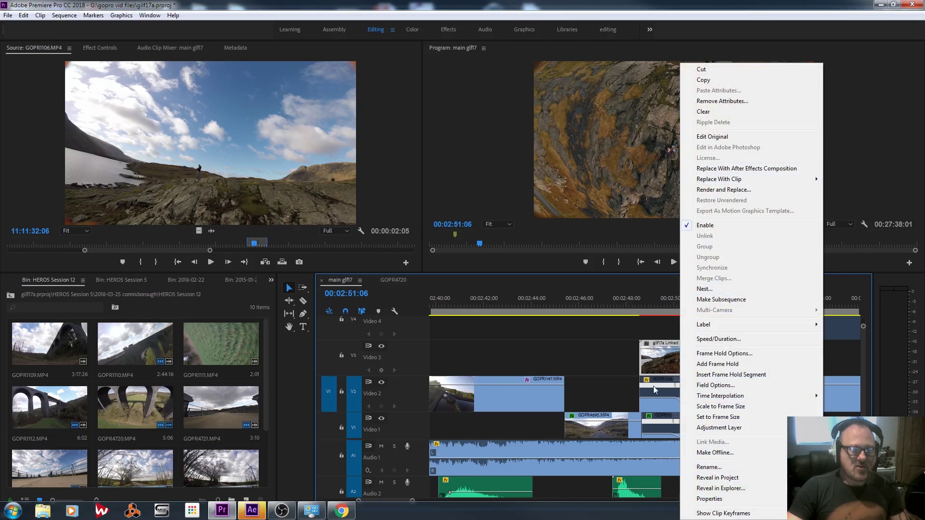
left_click(246, 514)
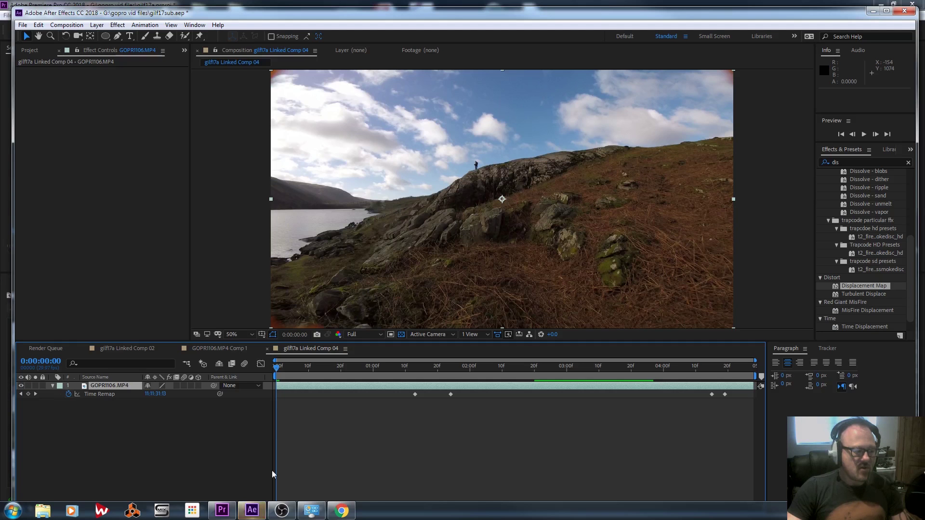
Scrub the linked composition around the first Time Remap keyframe and preview it from 0:00:01:07.
left_click(280, 369)
left_click_drag(280, 369, 427, 360)
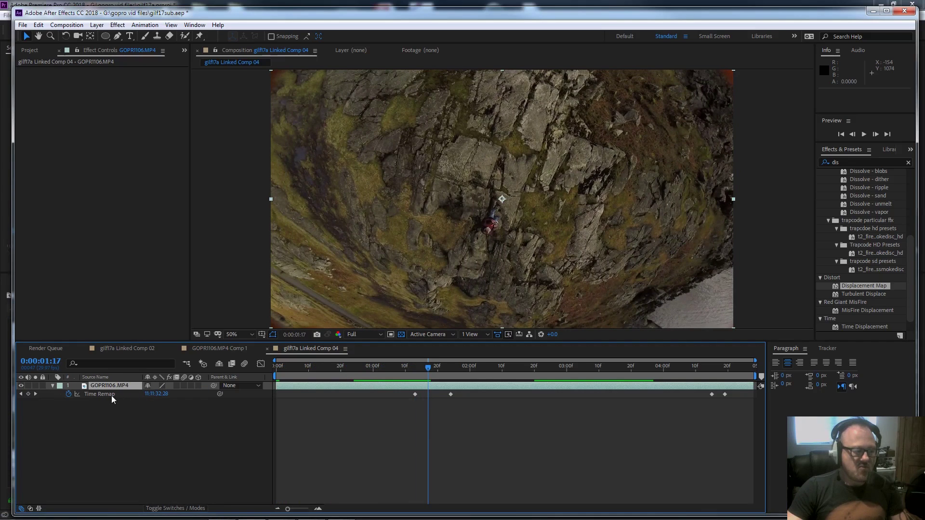
left_click_drag(429, 371, 396, 370)
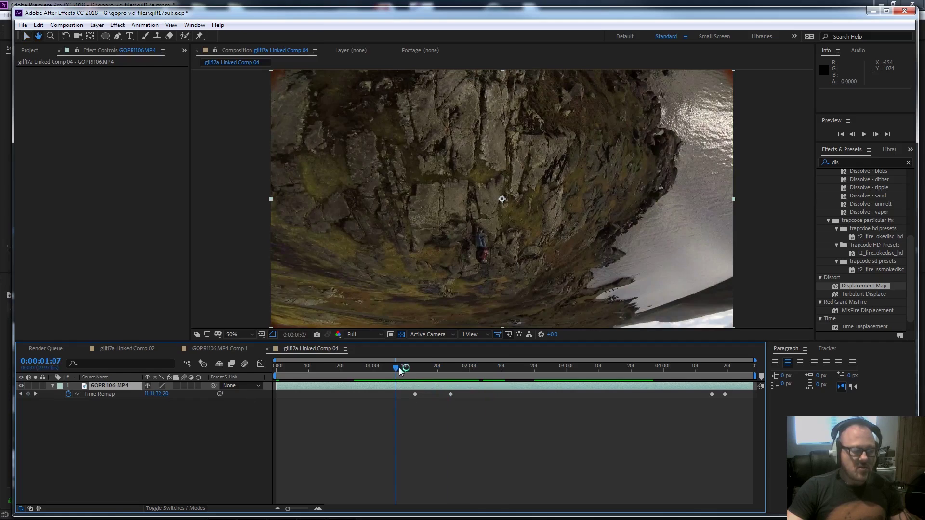
key("space")
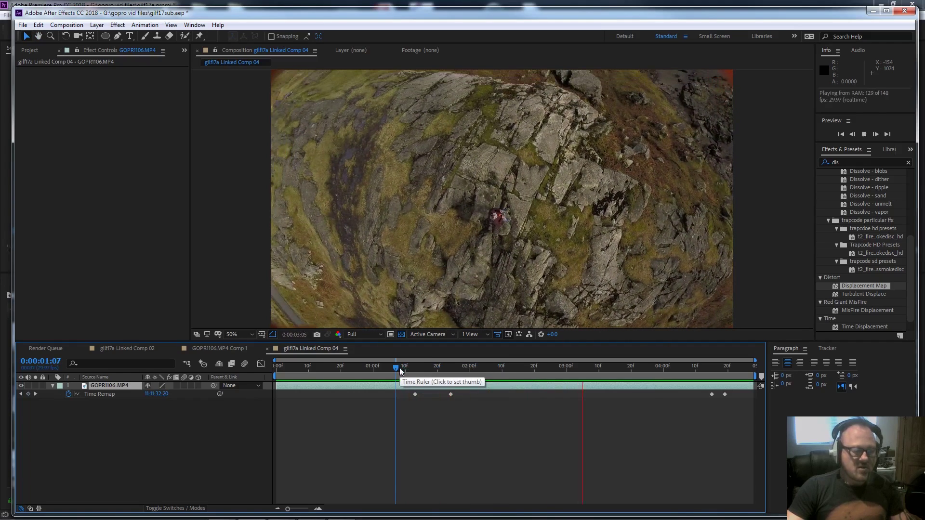
Preview the linked composition's slow section from 0:00:01:14 and scrub to 0:00:02:23.
key("space")
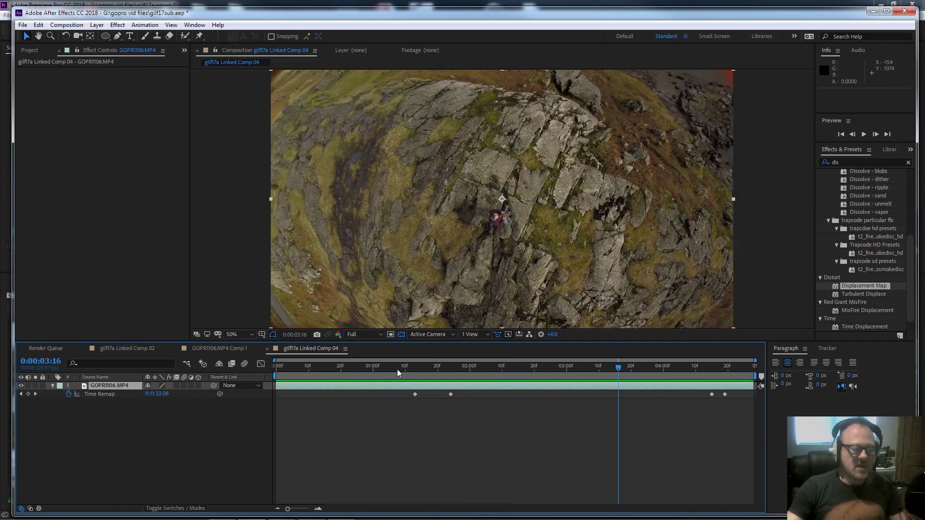
left_click(419, 367)
key("space")
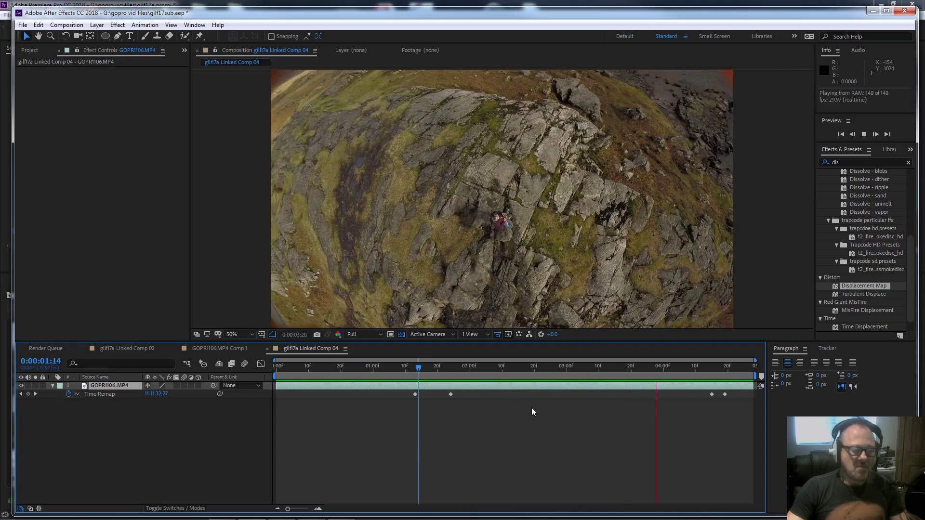
key("space")
left_click_drag(428, 367, 545, 367)
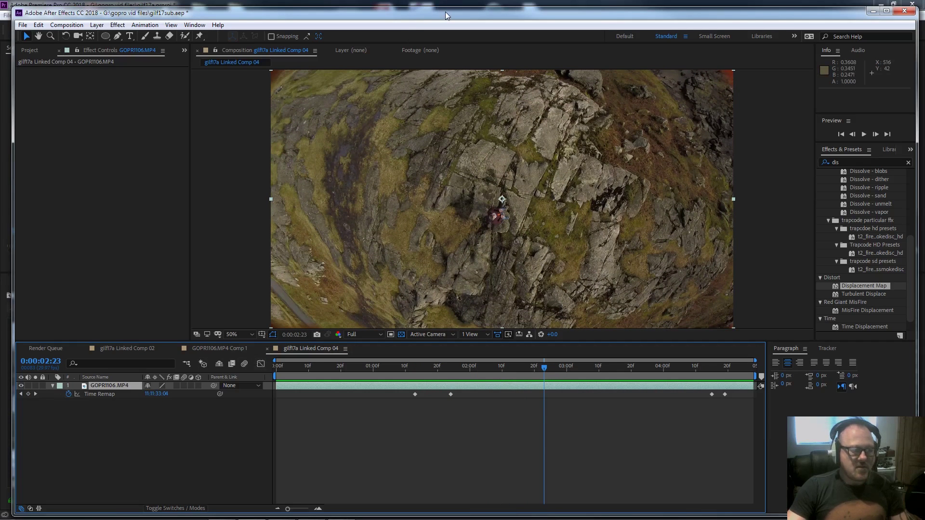
Set the GOPR1106.MP4 layer's frame blending to Pixel Motion and preview it from 0:00:01:23.
right_click(126, 388)
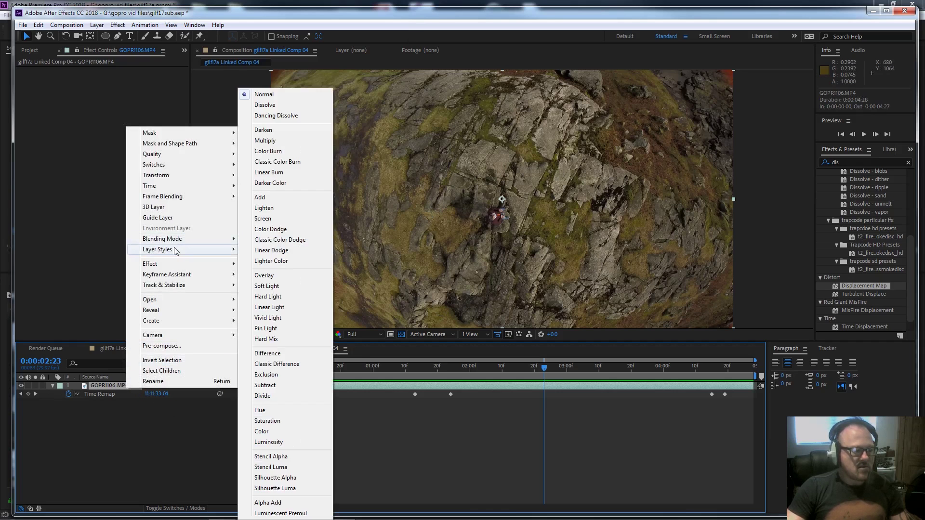
mouse_move(192, 198)
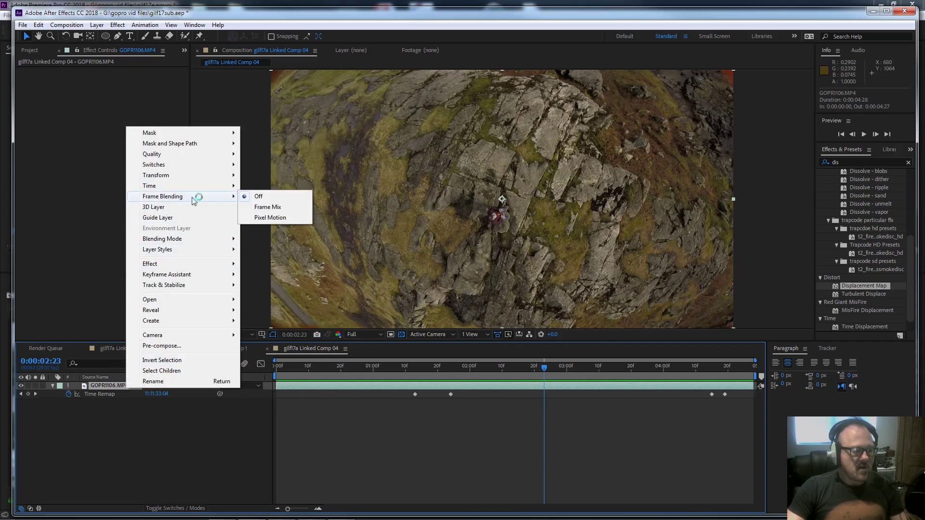
left_click(267, 218)
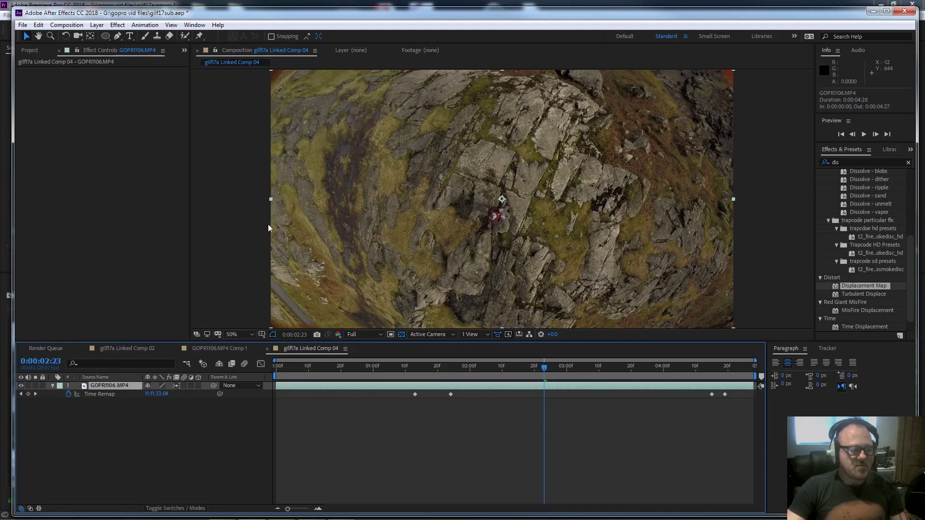
left_click_drag(458, 367, 448, 368)
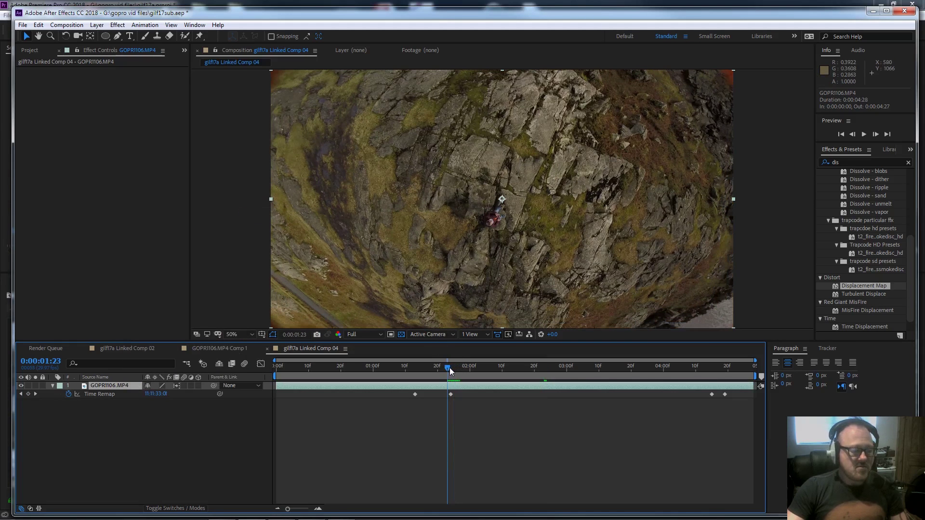
key("space")
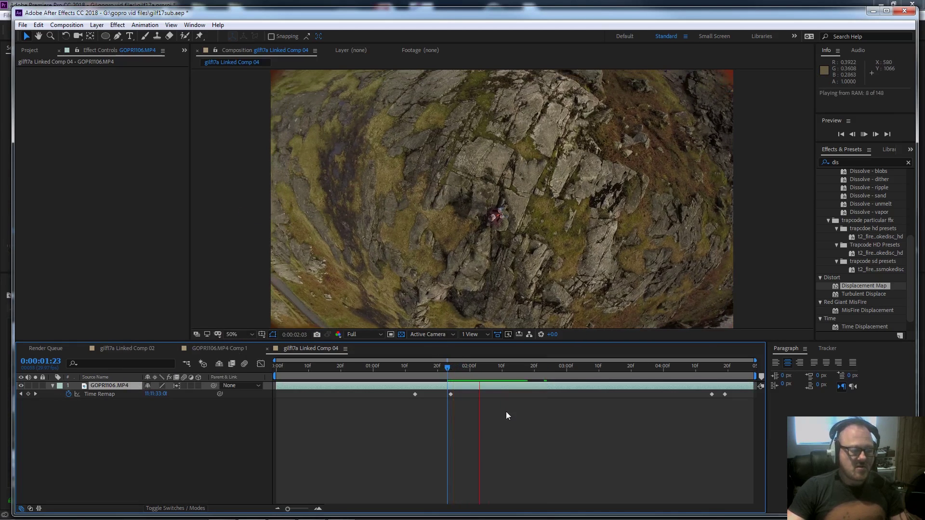
key("space")
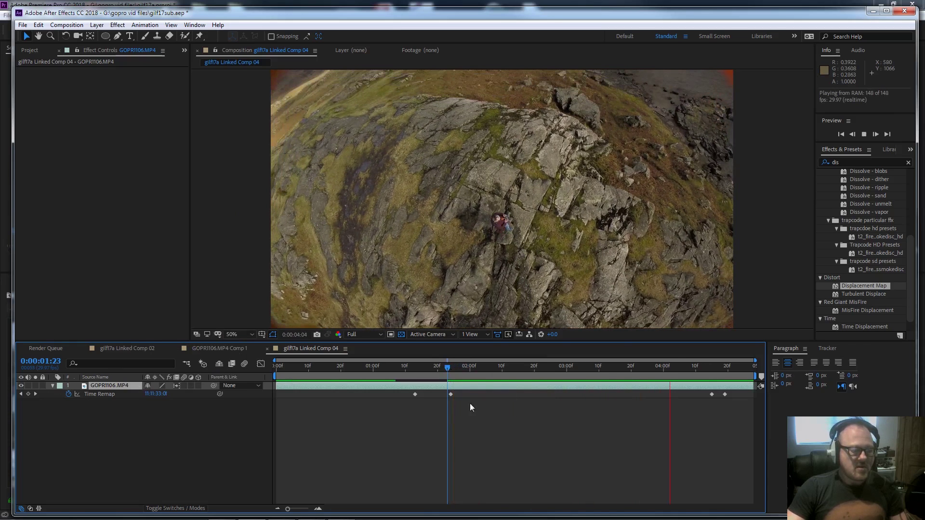
Enable frame blending for the composition and preview the slow section from 0:00:01:08 and 0:00:01:10.
left_click(231, 364)
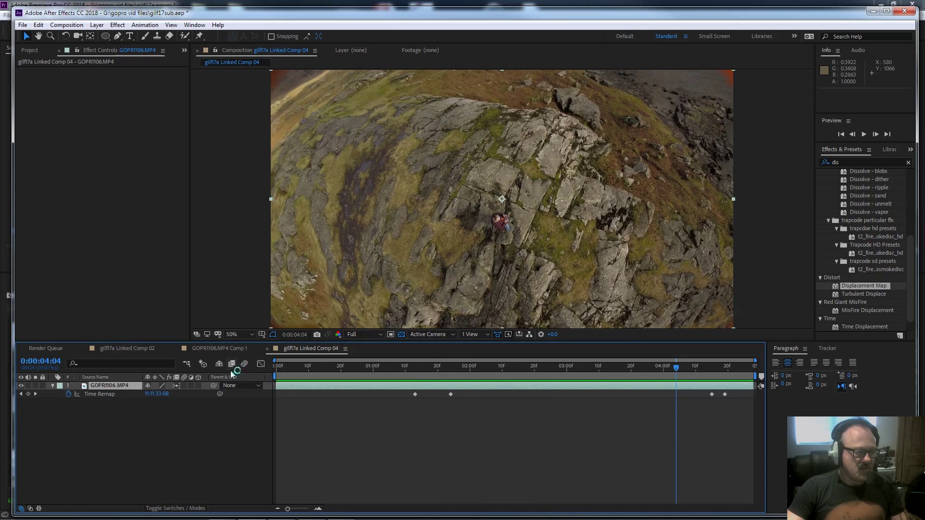
left_click(399, 366)
key("space")
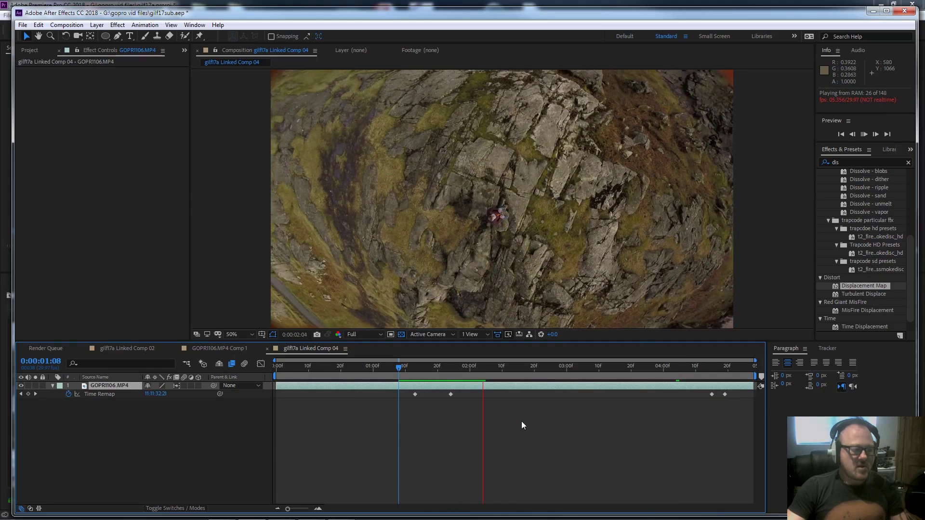
left_click(405, 374)
key("space")
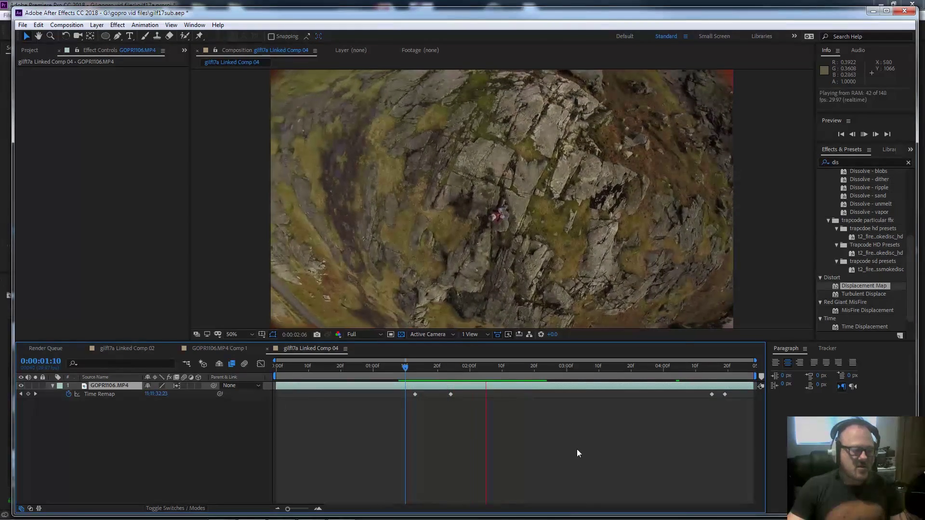
left_click(484, 367)
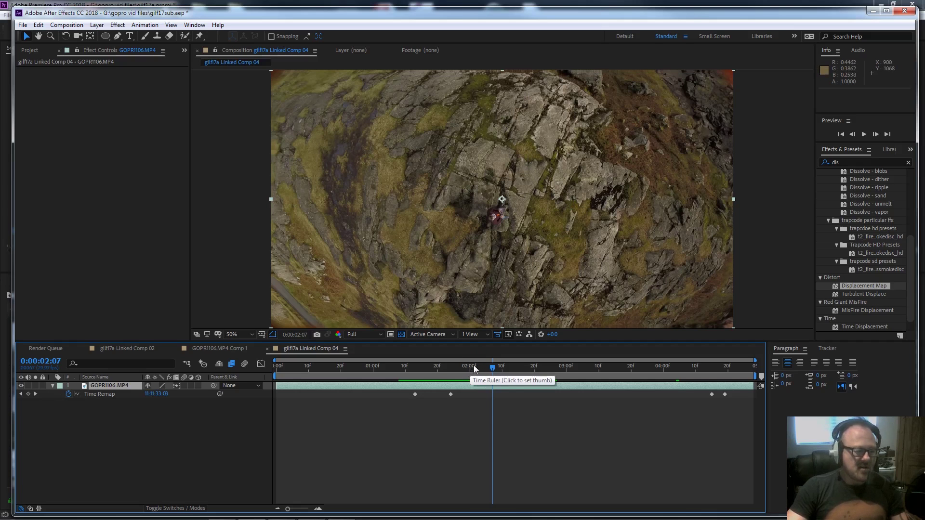
left_click(447, 368)
left_click_drag(447, 369, 466, 368)
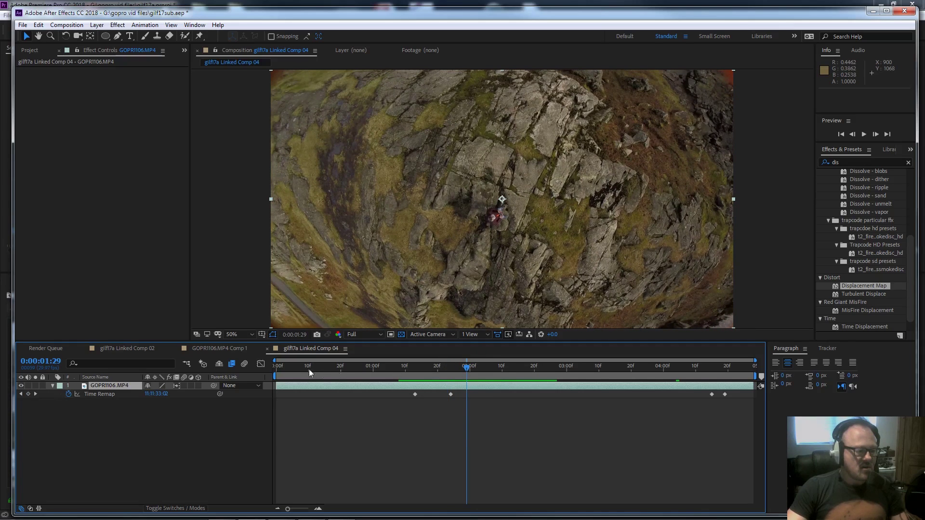
left_click_drag(504, 369, 493, 370)
Try to track the camera on the time-remapped GOPR1106.MP4 layer and remove the 3D Camera Tracker effect.
left_click(827, 348)
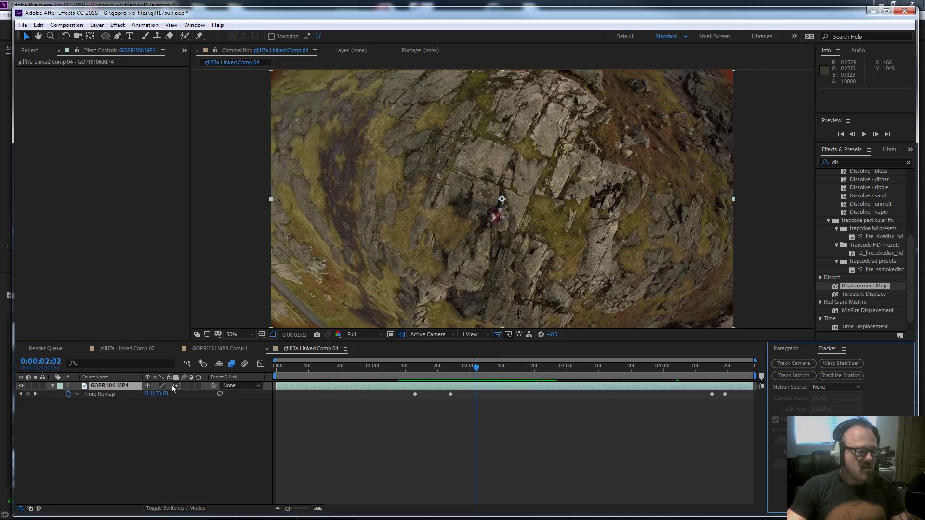
left_click(111, 385)
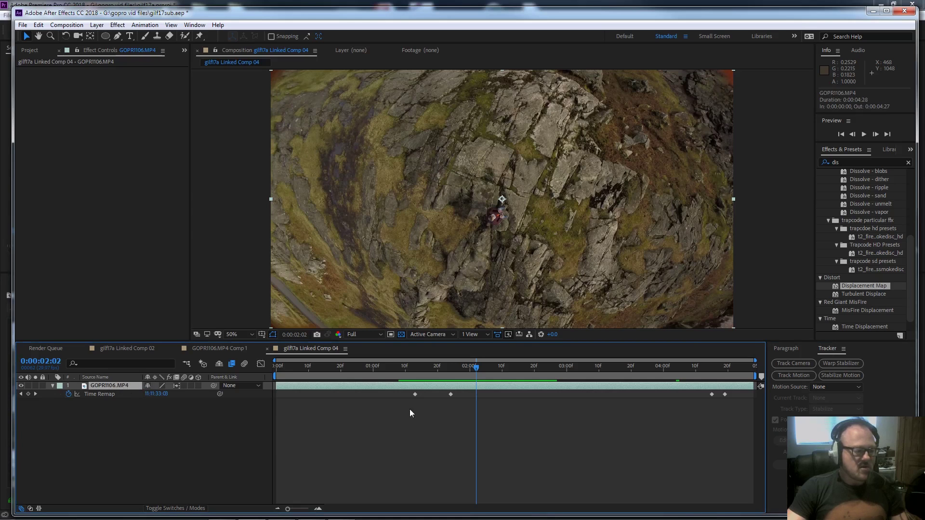
left_click(788, 363)
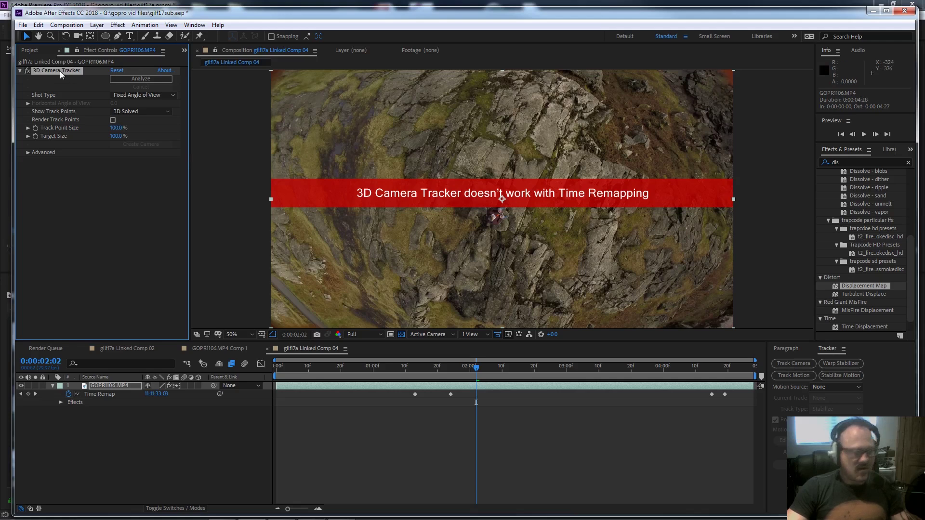
key("Delete")
Pre-compose the GOPR1106.MP4 layer, moving all attributes into the new composition.
right_click(130, 386)
left_click(126, 385)
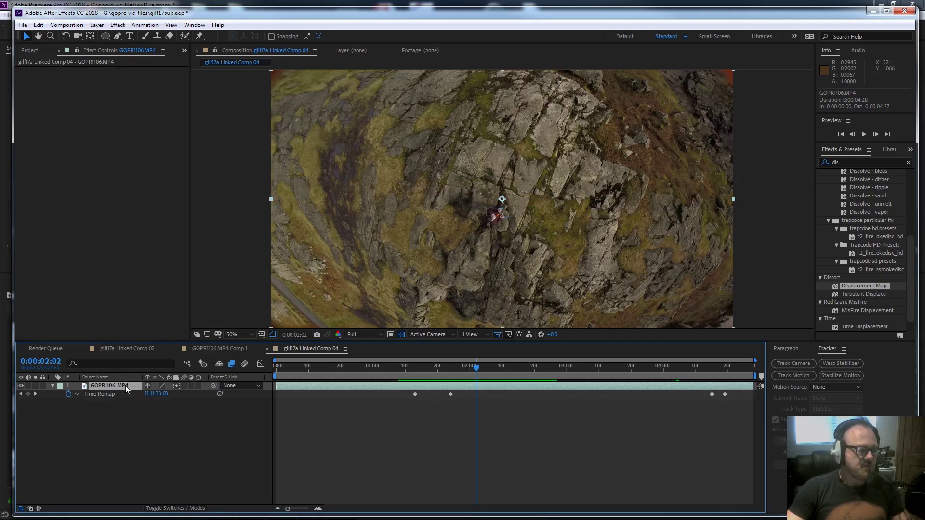
left_click(100, 26)
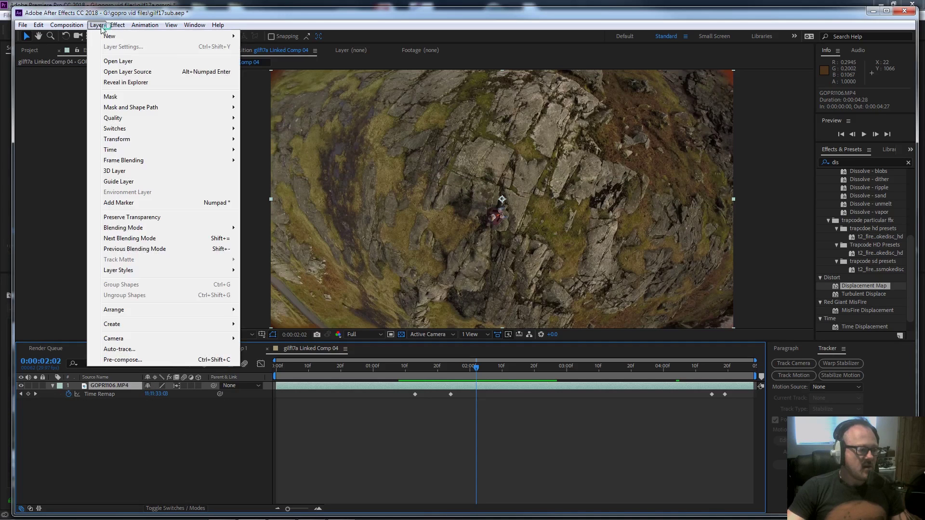
left_click(150, 360)
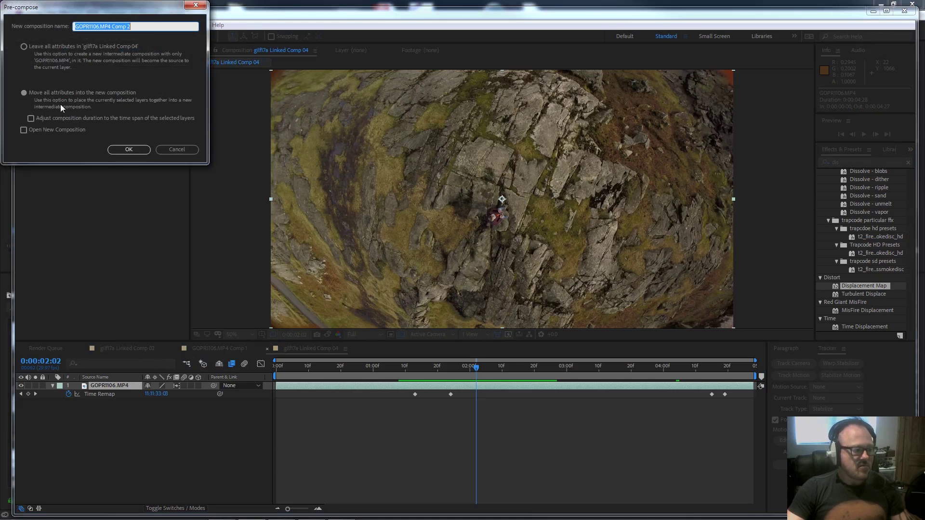
left_click(129, 150)
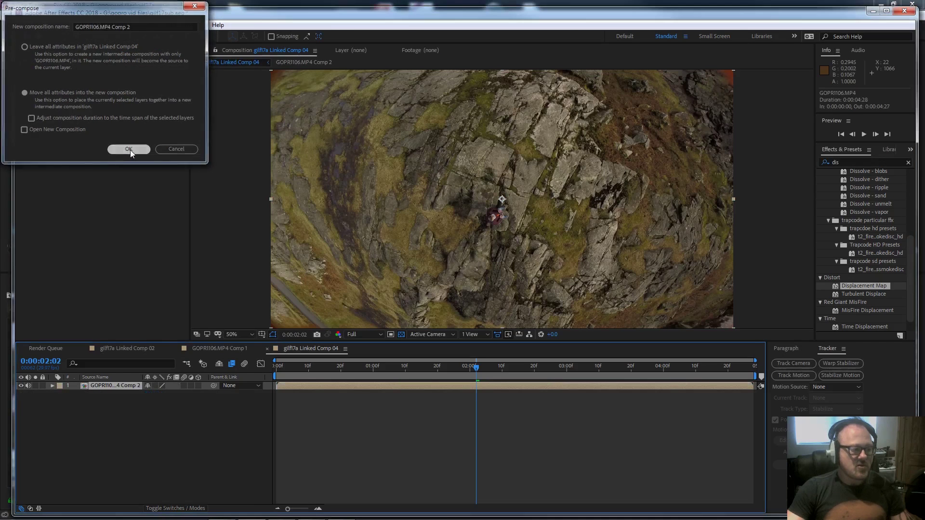
Check the pre-composed clip along the timeline and run Track Camera on it.
left_click_drag(473, 370, 690, 367)
left_click_drag(556, 374, 519, 372)
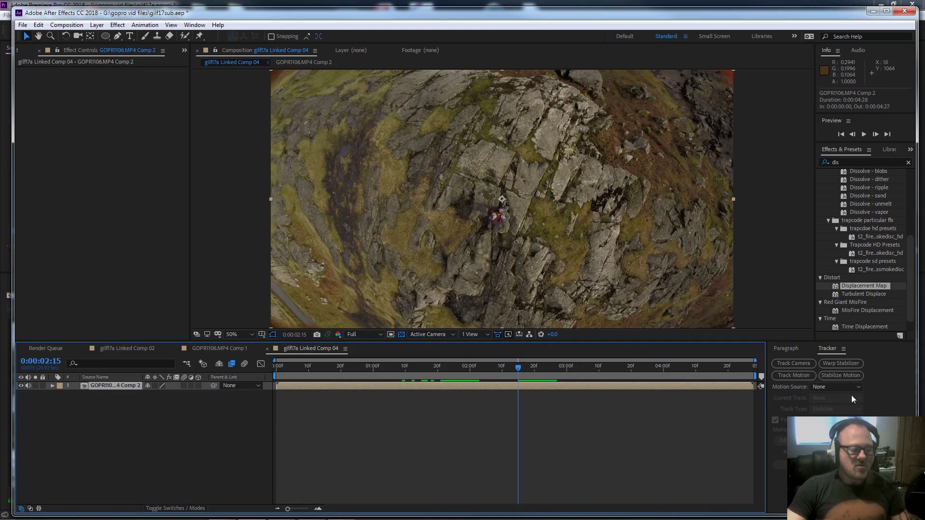
left_click(803, 363)
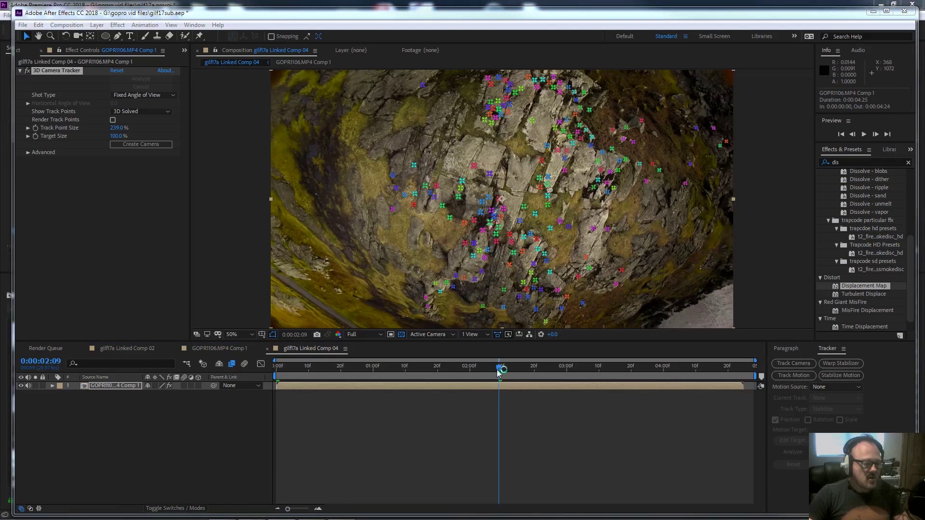
Create a null and camera from three track points on the rock just below the person at 0:00:03:18.
left_click_drag(498, 368, 562, 374)
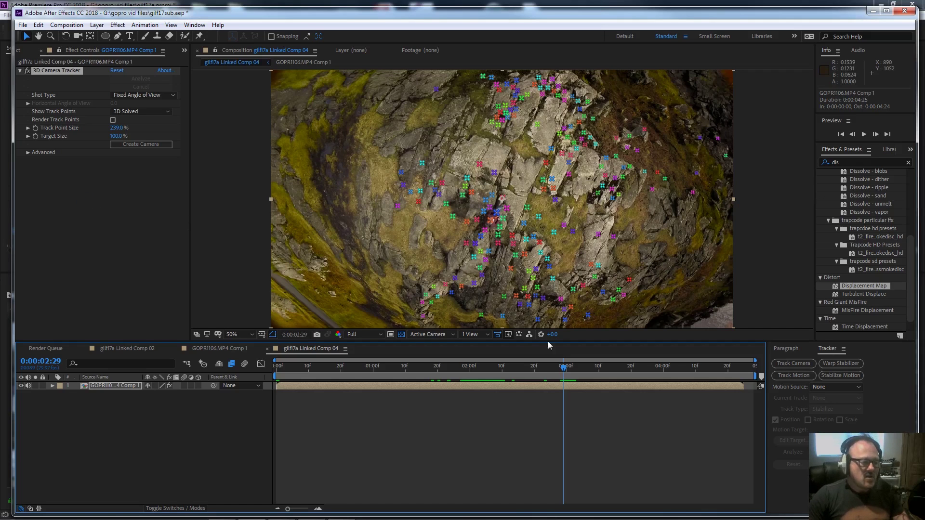
left_click_drag(562, 370, 545, 368)
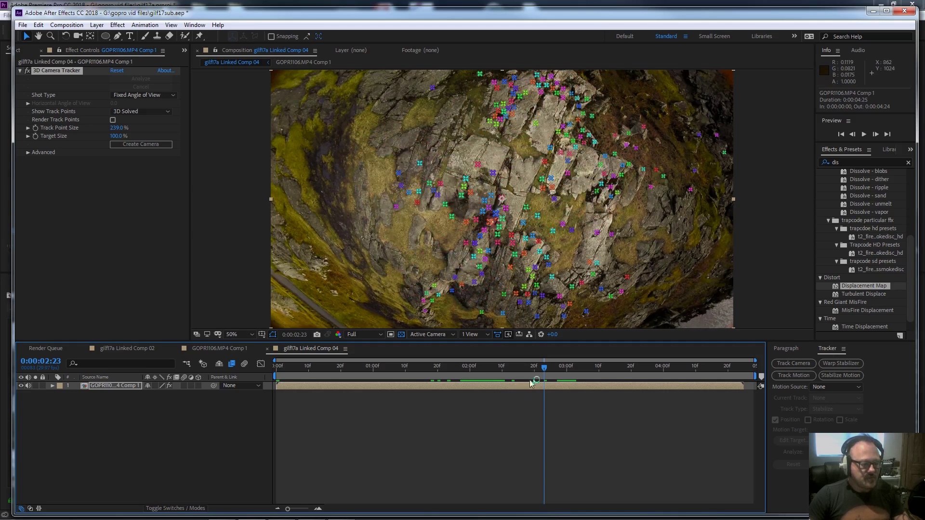
left_click_drag(544, 369, 625, 369)
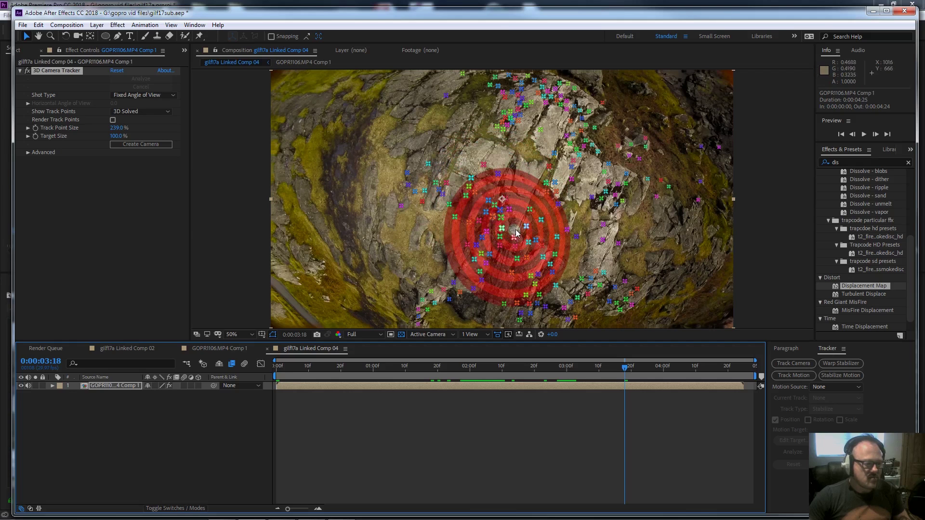
left_click(490, 240)
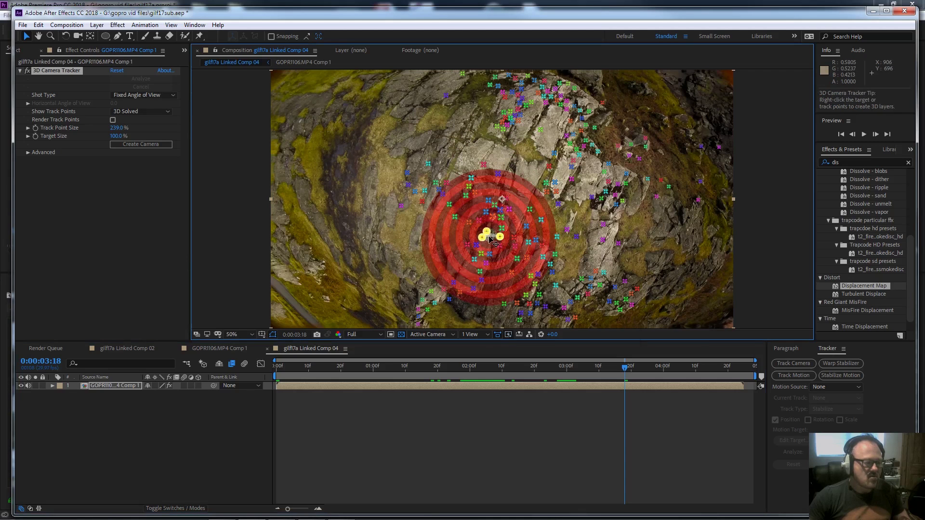
right_click(490, 238)
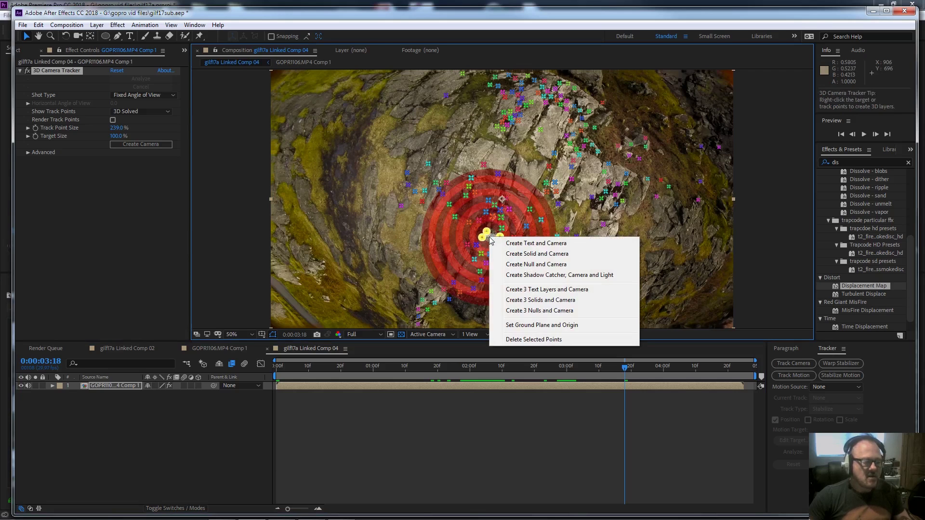
left_click(543, 266)
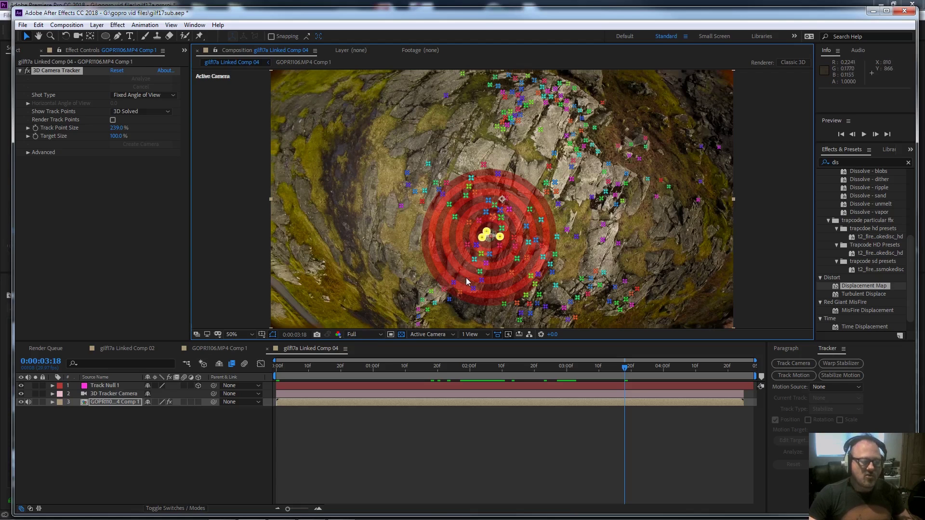
Check Track Null 1 at 0:00:03:20 and add a text layer reading SUBSCRIBE over the rocks beside the person.
left_click(123, 386)
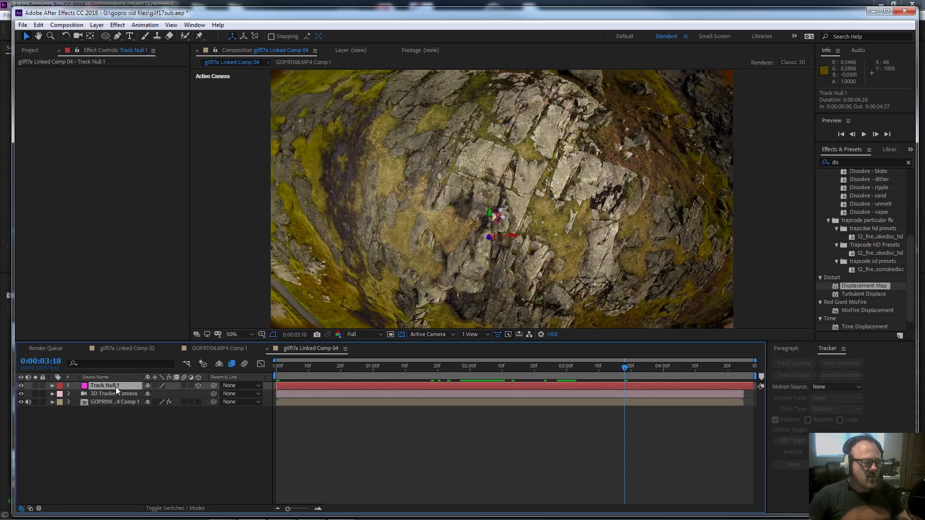
mouse_move(626, 367)
left_mouse_down()
mouse_move(413, 367)
mouse_move(706, 371)
mouse_move(398, 374)
mouse_move(631, 374)
left_mouse_up()
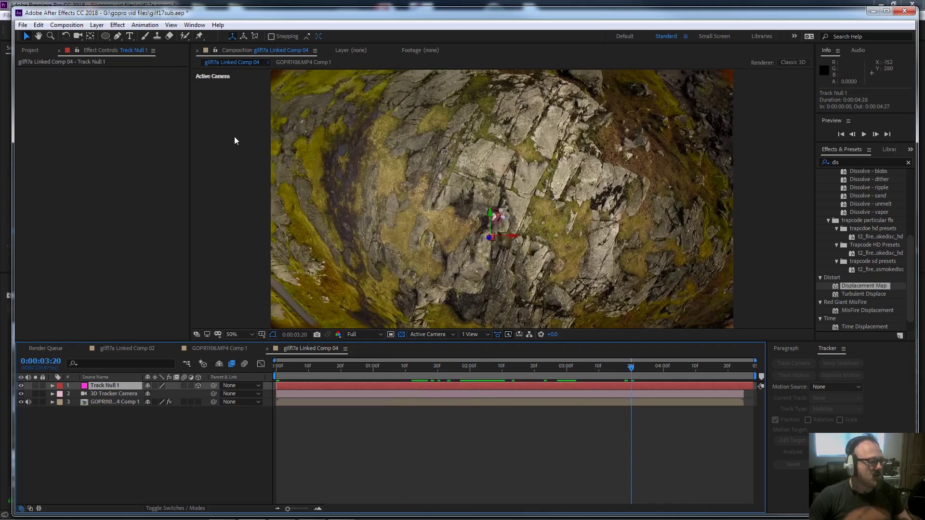
left_click(130, 36)
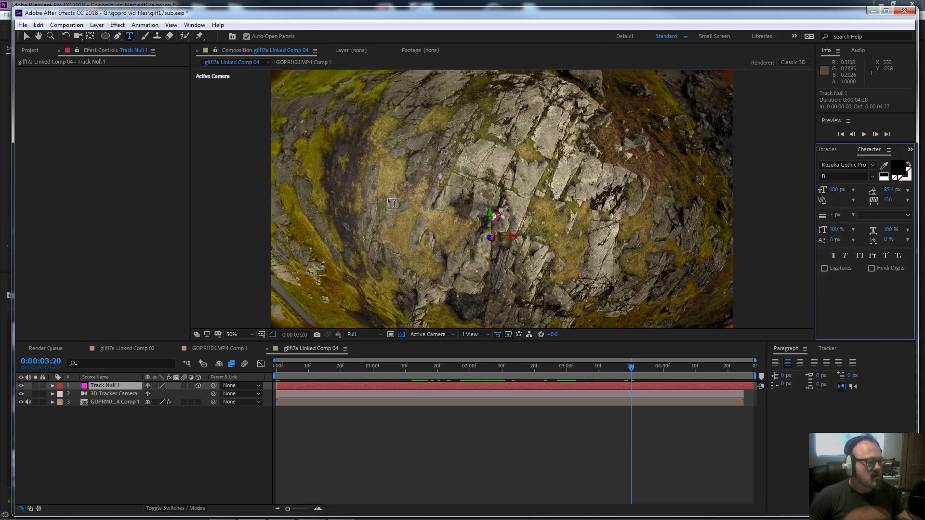
left_click(370, 215)
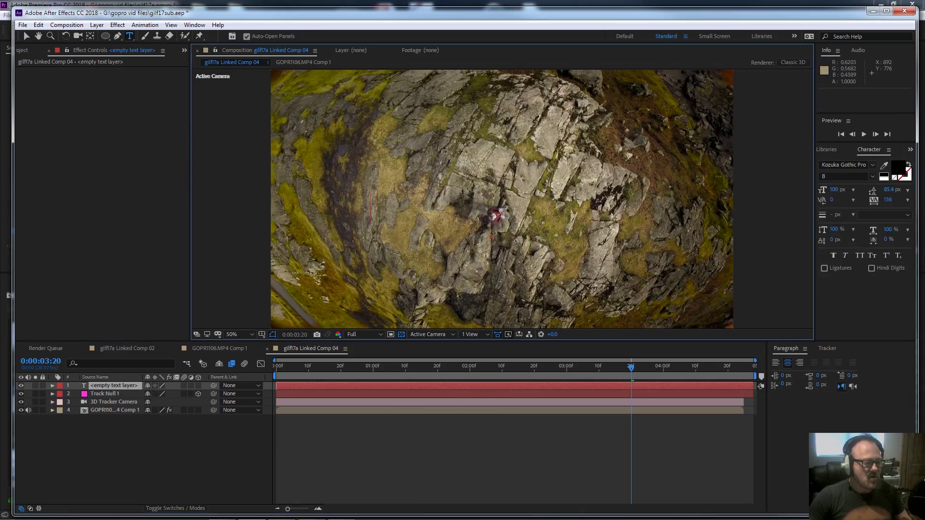
type("SUB")
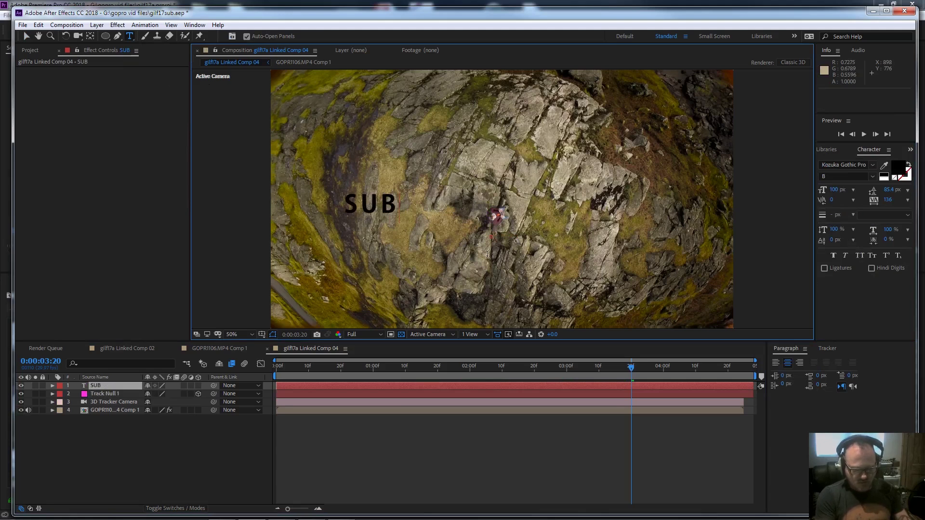
type("SCRIBE")
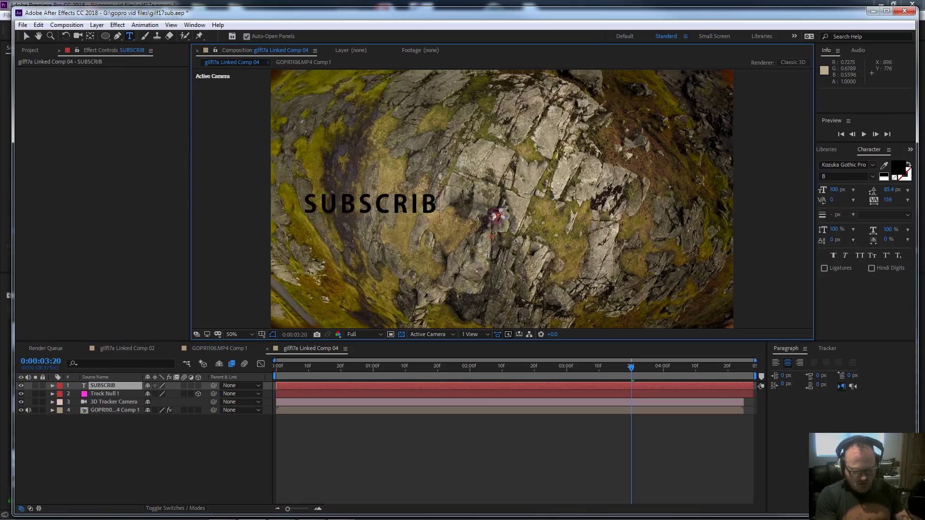